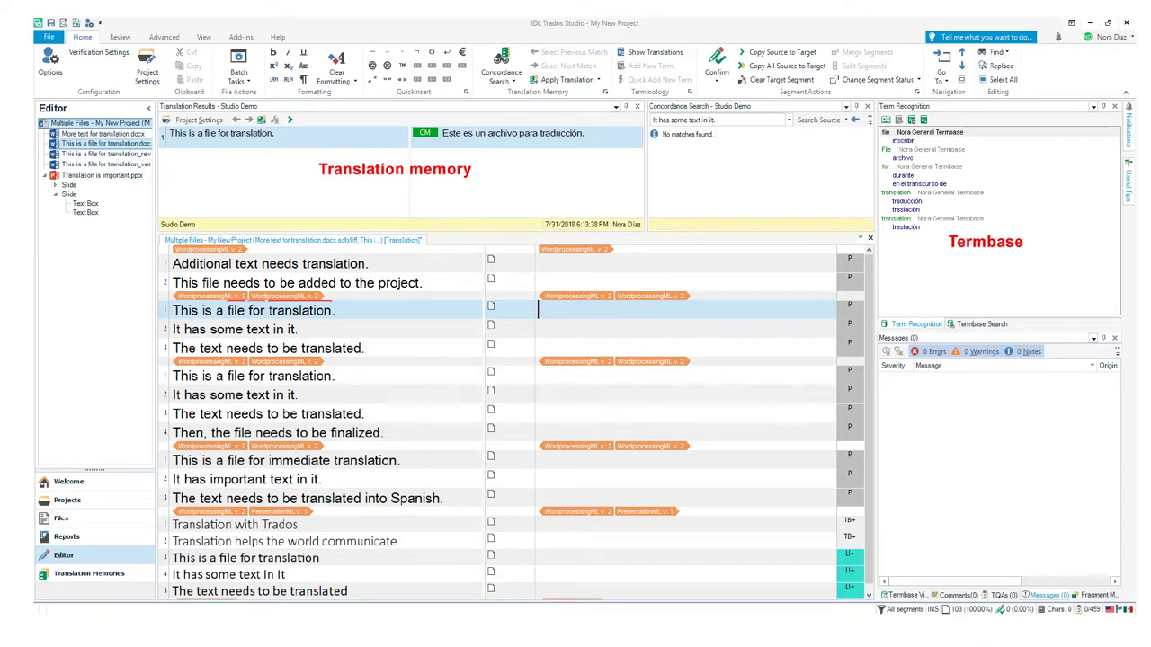
pyautogui.hotkey('alt', 'Tab')
pyautogui.press('Escape')
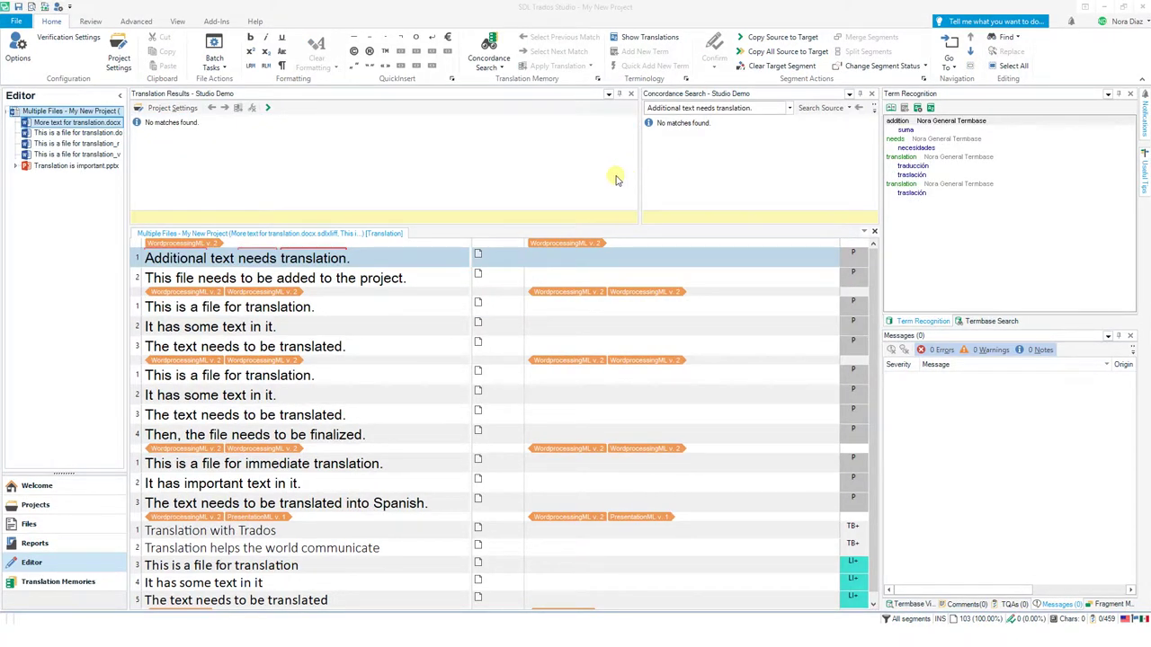
# Step: Look over the project files' analysis statistics, and bring up the Termbase Viewer back in the editor
pyautogui.click(69, 526)
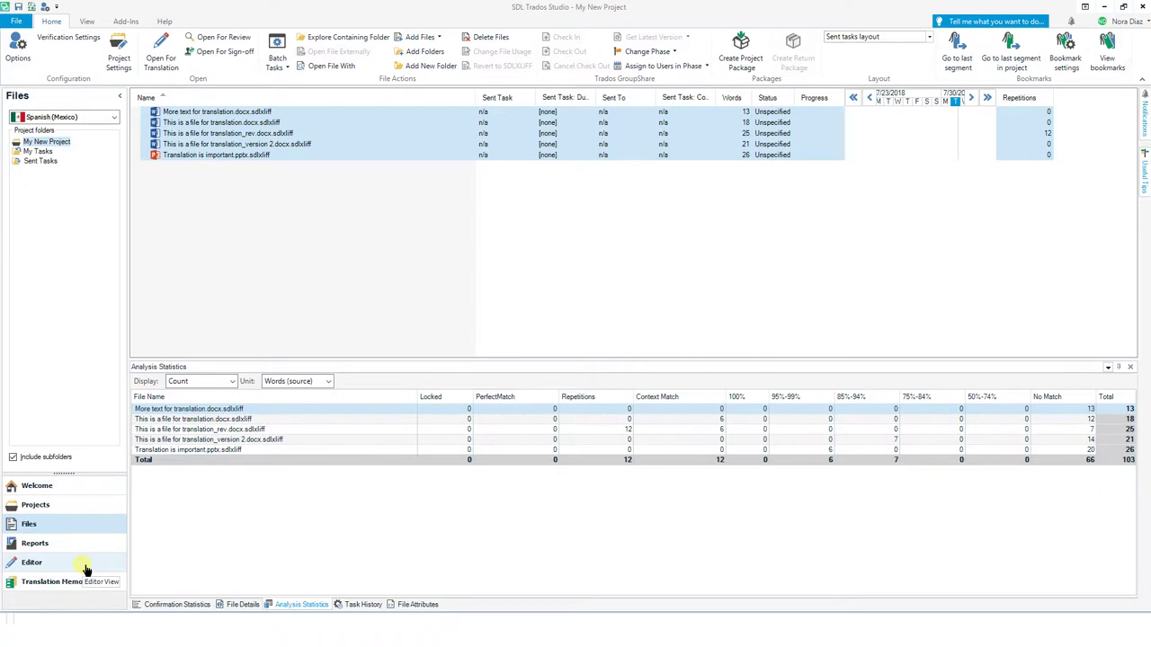
pyautogui.click(32, 562)
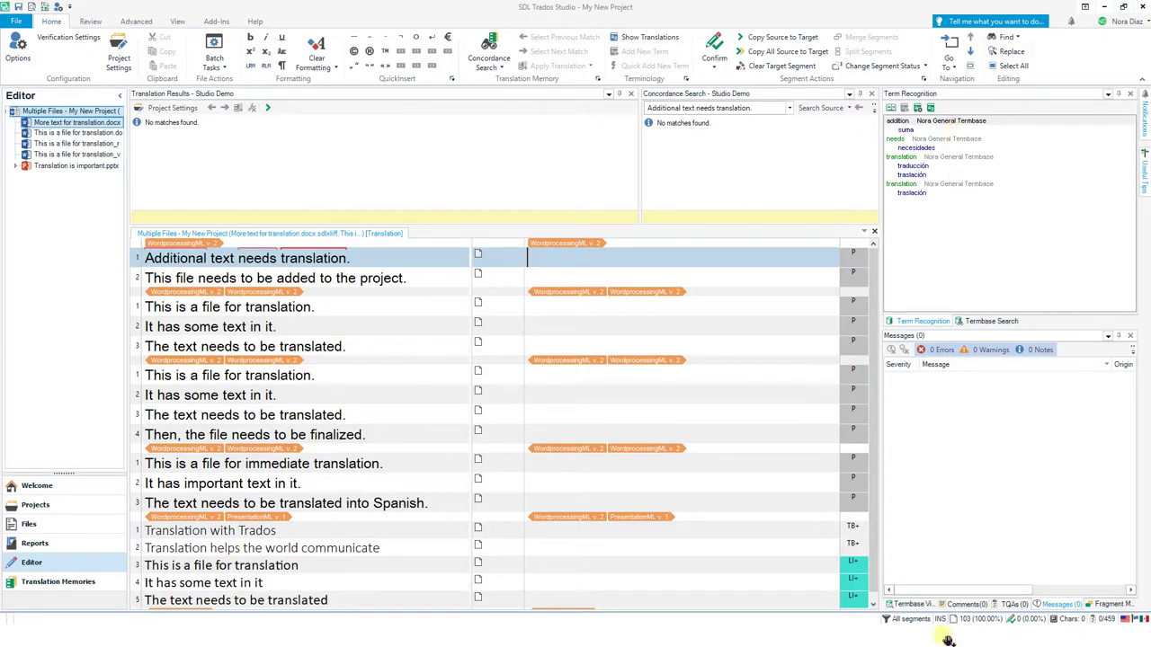
pyautogui.click(908, 608)
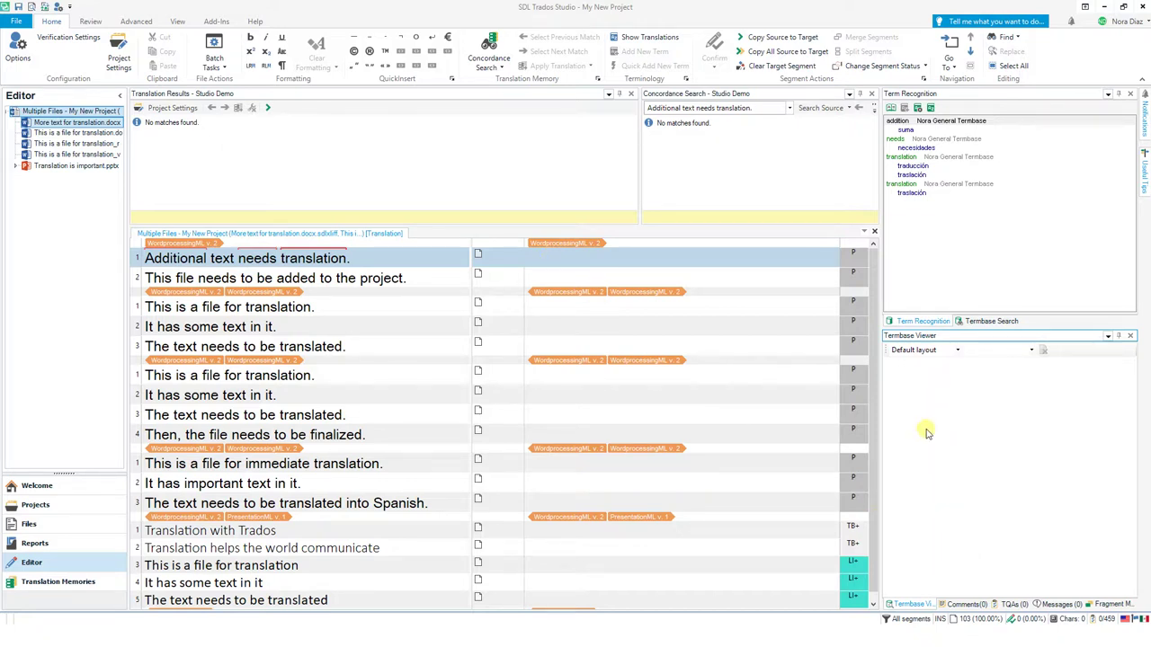
# Step: Accept the context match "Este es un archivo para traducción." for the first "This is a file for translation." segment and confirm it
pyautogui.click(544, 261)
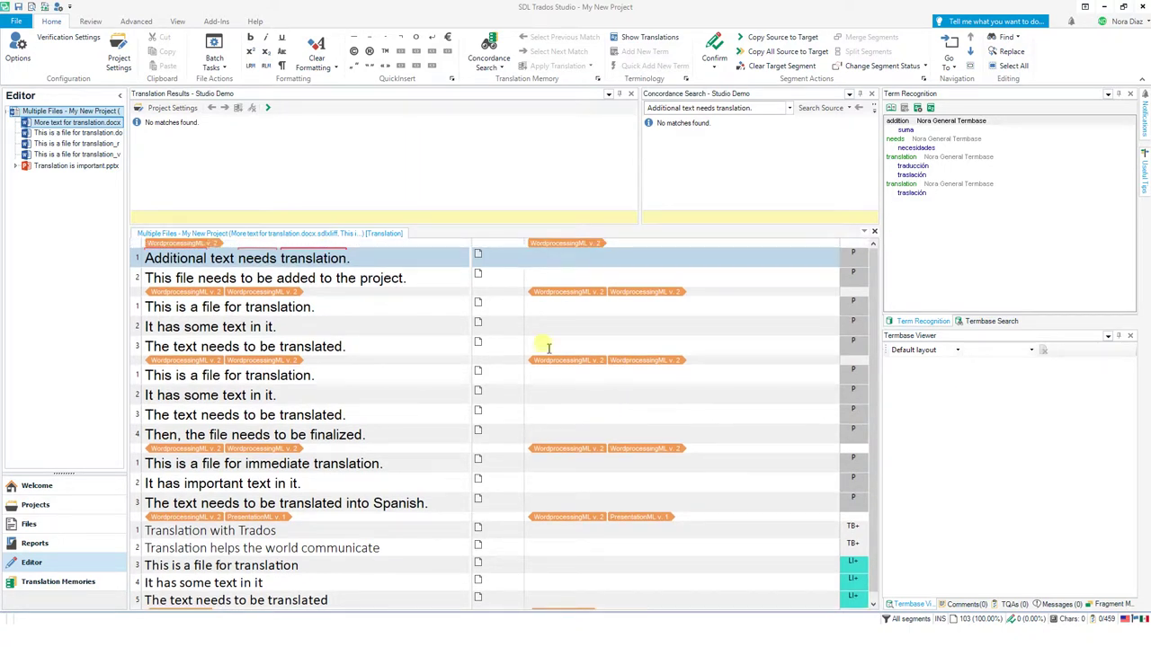
pyautogui.click(563, 312)
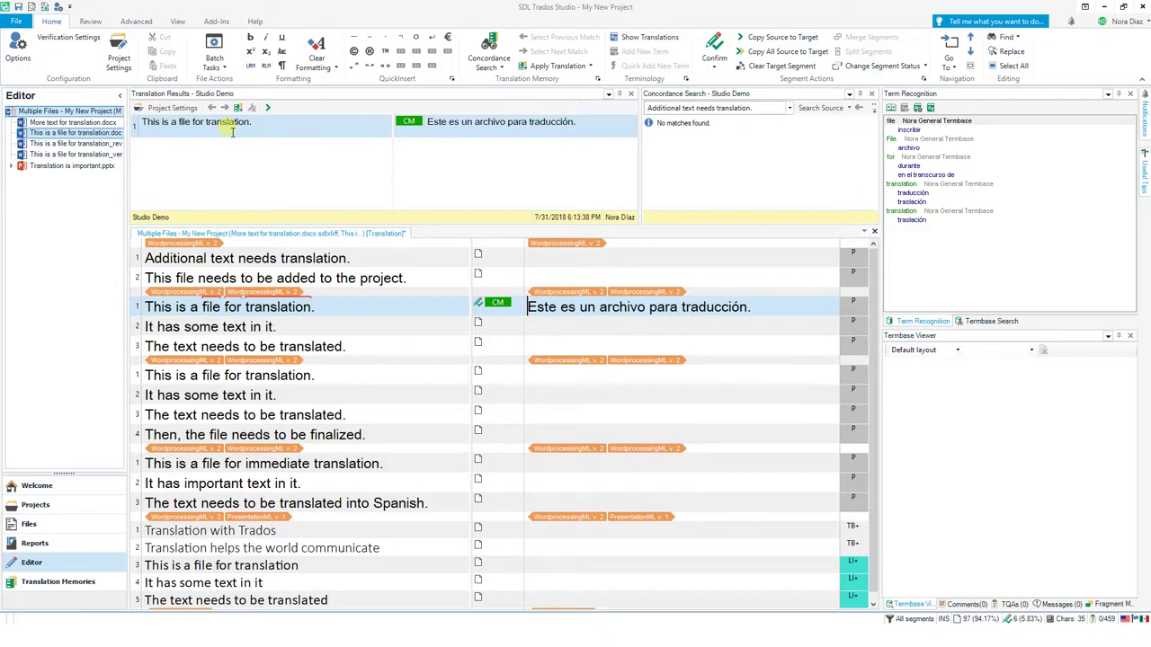
pyautogui.click(705, 309)
pyautogui.hotkey('ctrl', 'Return')
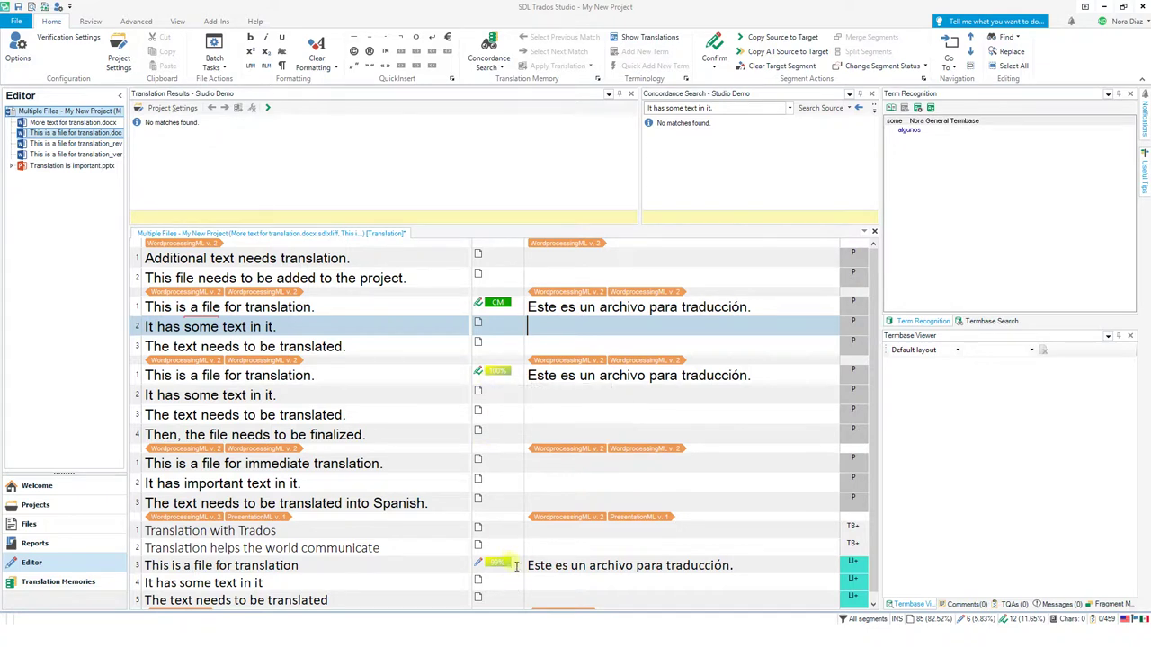
# Step: Remove the final period from the Spanish translation of the presentation's segment 3, "This is a file for translation", and confirm the segment
pyautogui.click(554, 565)
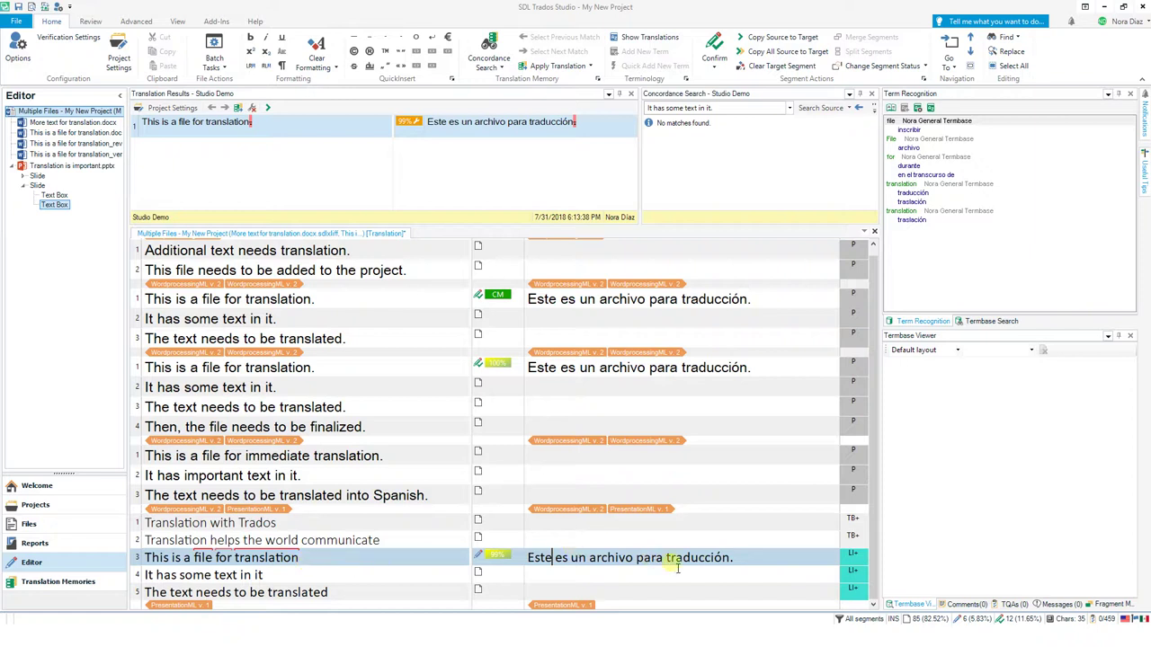
pyautogui.click(651, 558)
pyautogui.hotkey('ctrl', 'z')
pyautogui.click(746, 563)
pyautogui.hotkey('ctrl', 'Return')
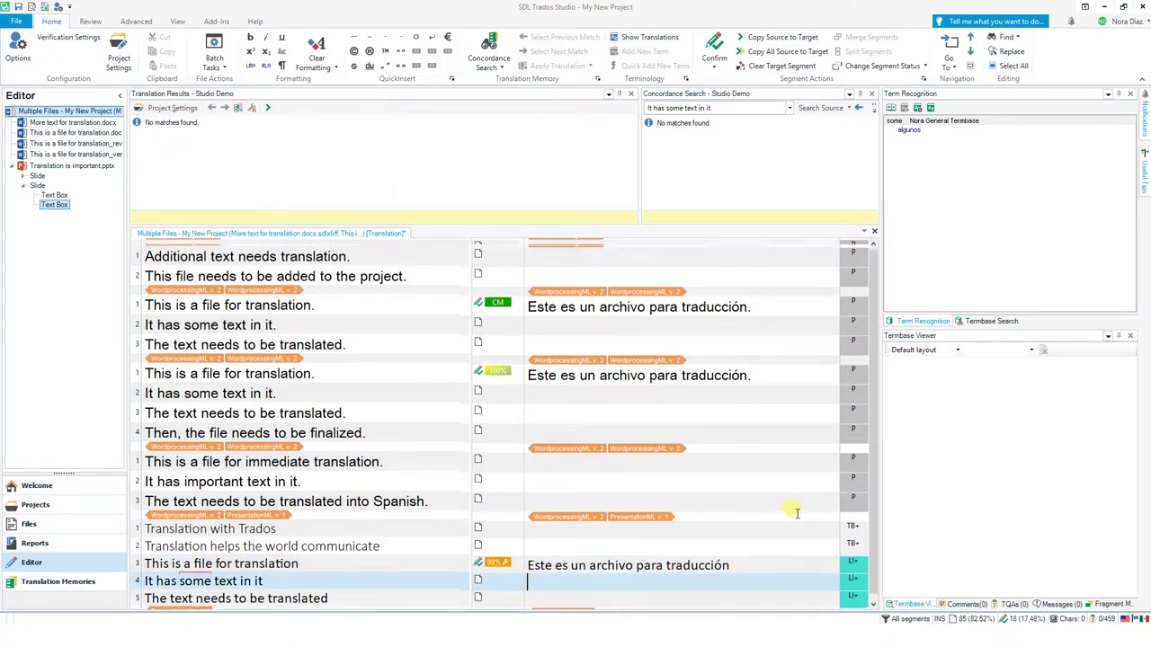
# Step: Translate the first "It has some text in it." segment as "Contiene algo de texto." and confirm it
pyautogui.click(557, 332)
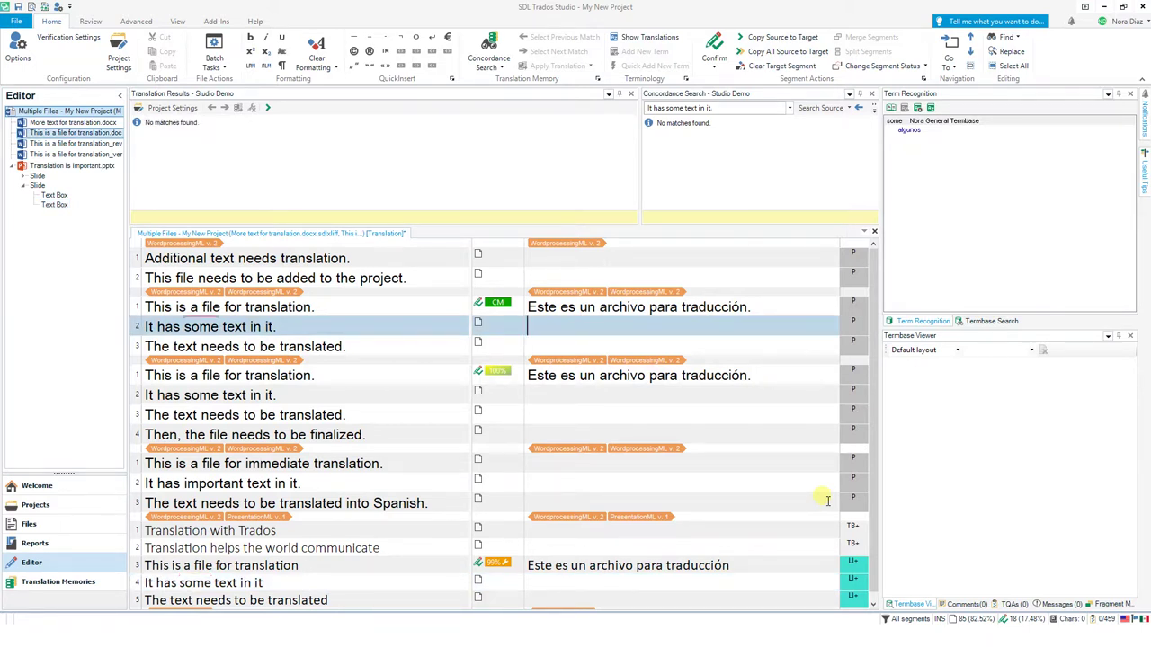
pyautogui.write('Contiene ')
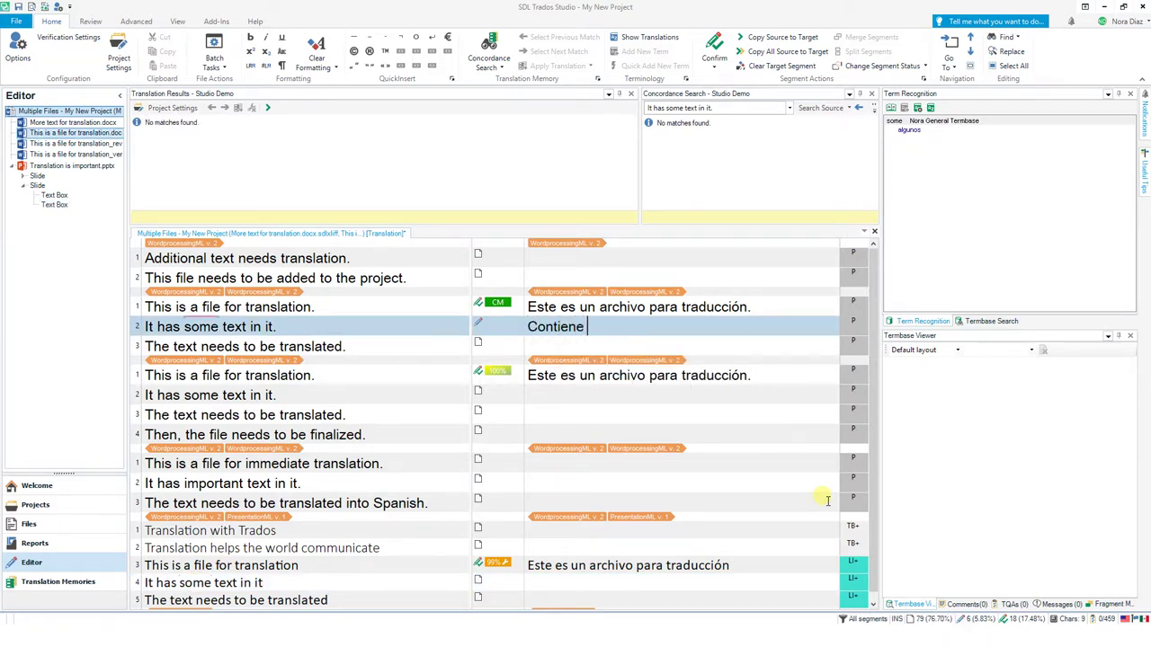
pyautogui.write('algo de texto.')
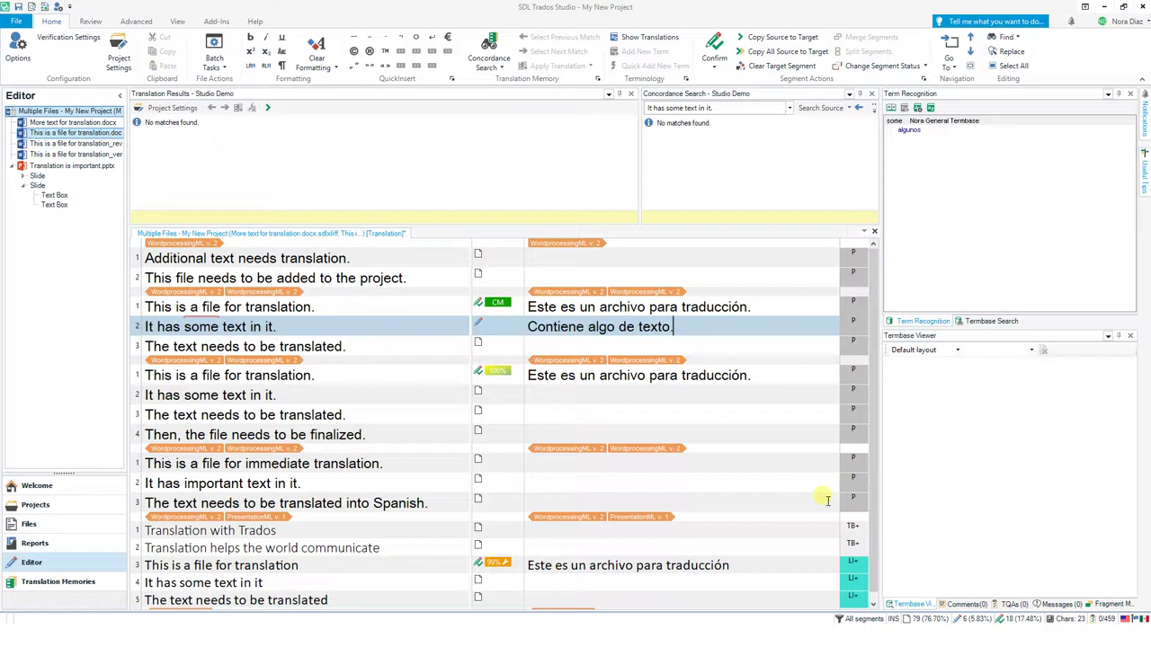
pyautogui.hotkey('ctrl', 'Return')
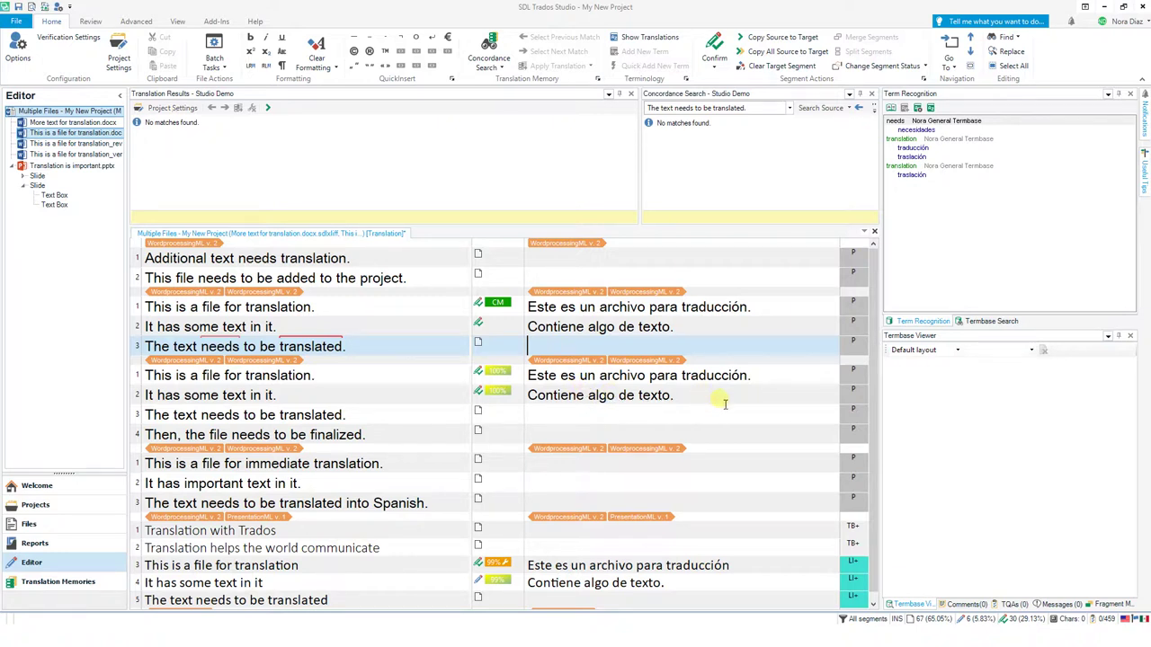
# Step: Translate "The text needs to be translated." as "El texto necesita traducirse." and confirm the segment
pyautogui.write('El texto neces')
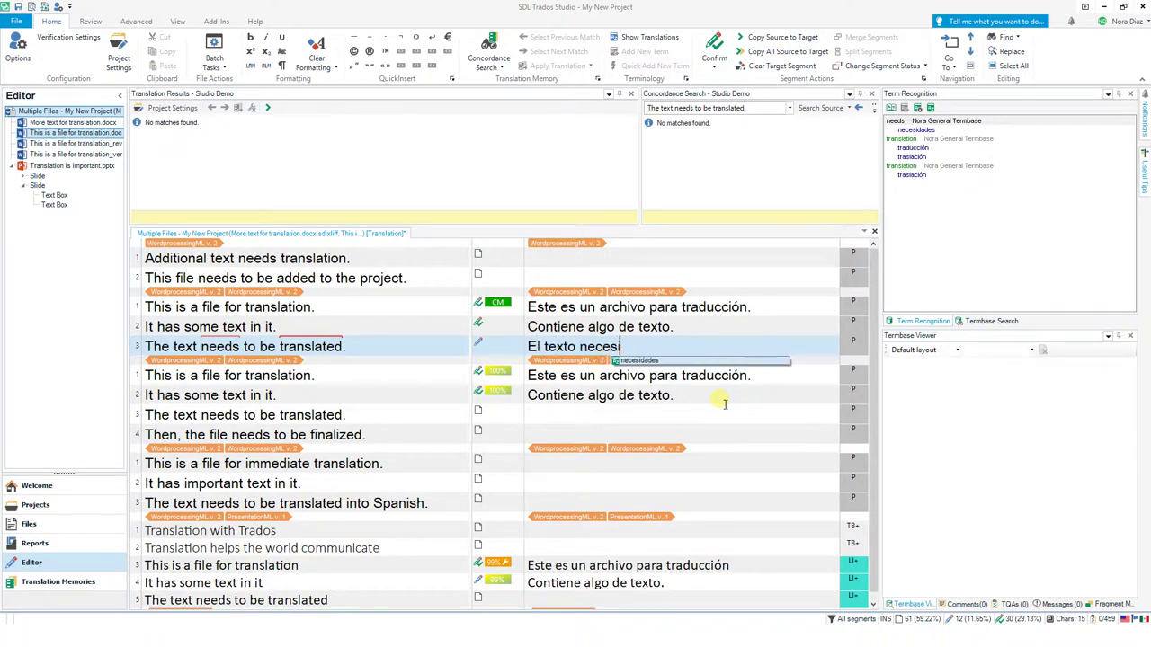
pyautogui.write('ita traducirse.')
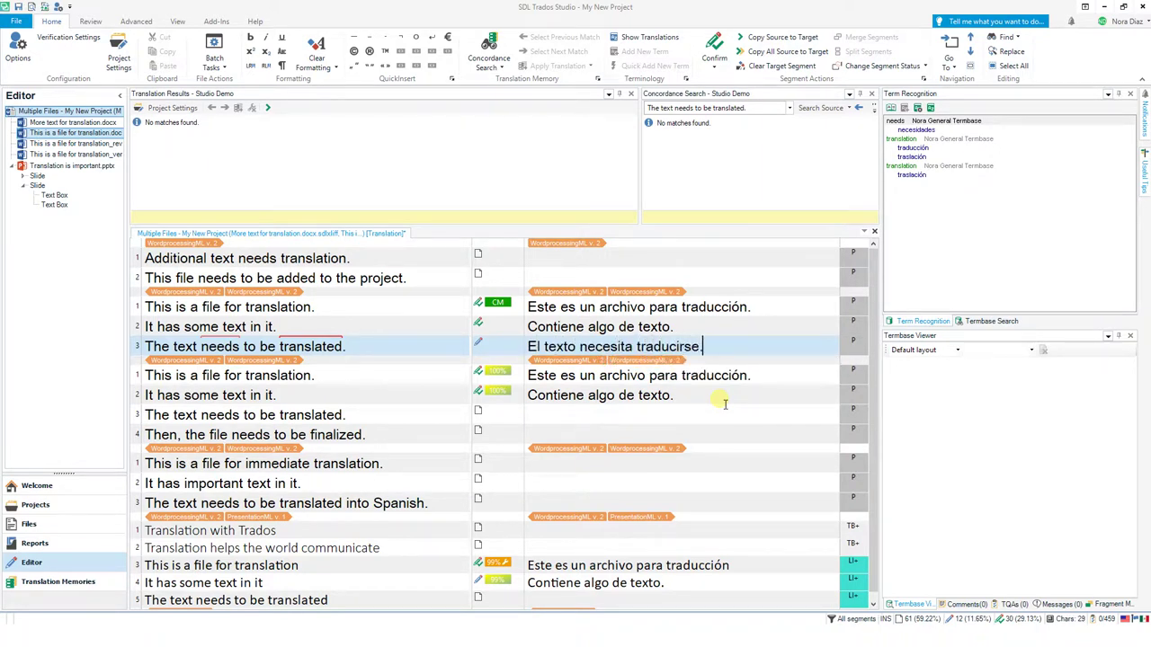
pyautogui.hotkey('ctrl', 'Return')
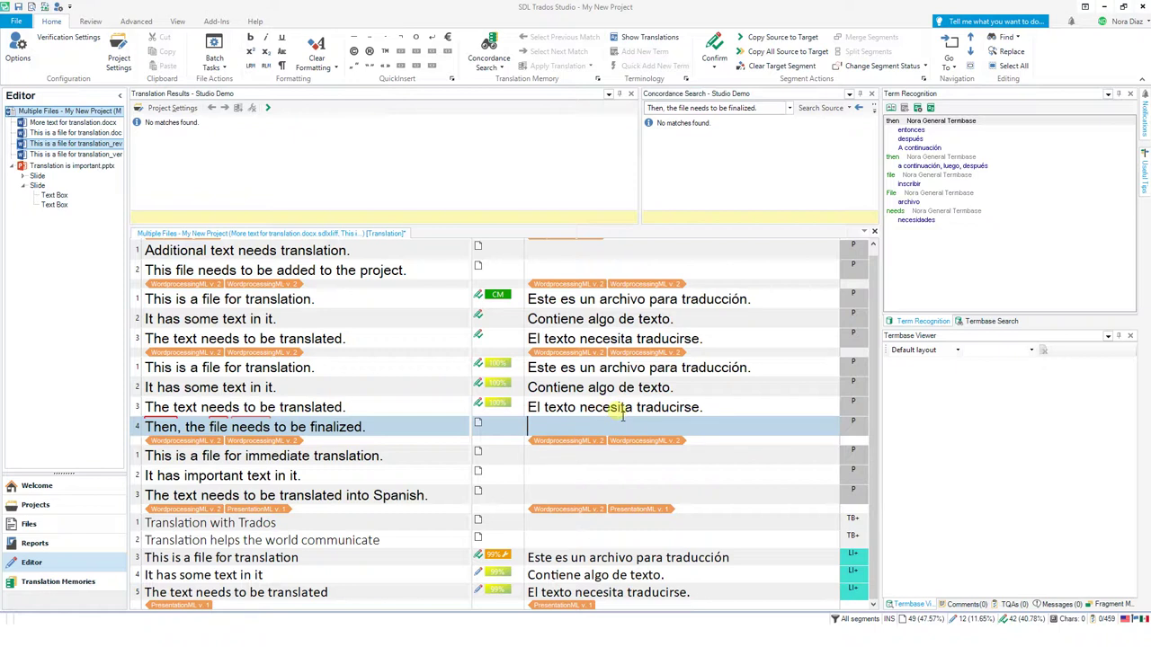
# Step: Translate "Then, the file needs to be finalized." as "Luego, el archivo necesita finalizarse." and confirm the segment
pyautogui.write('L')
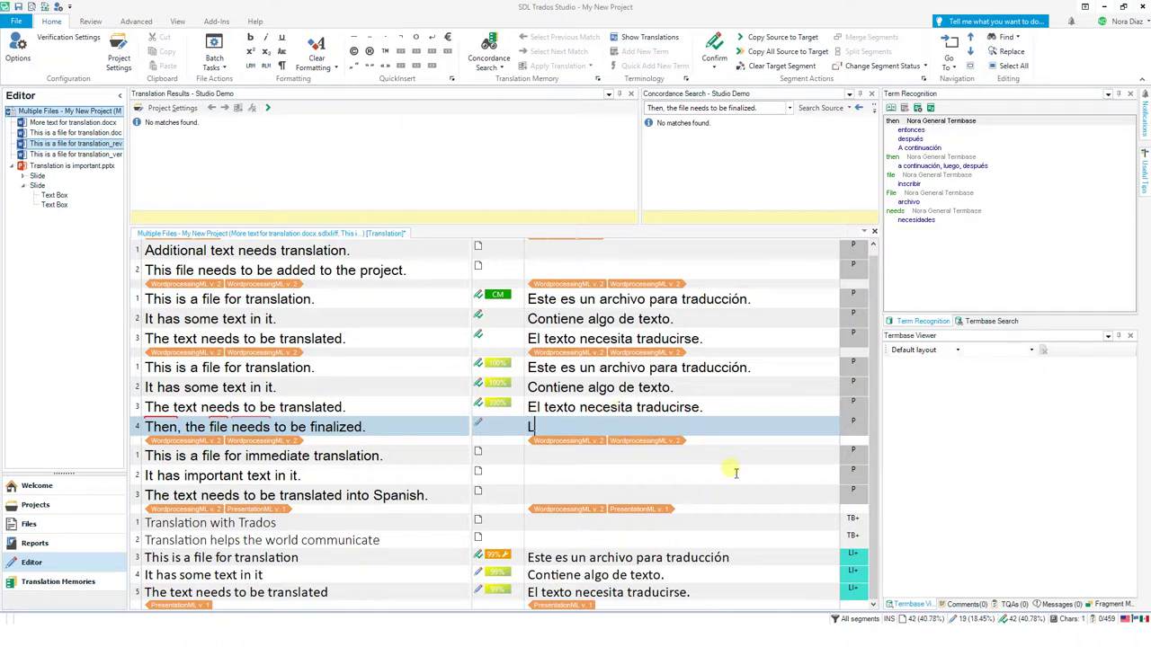
pyautogui.write('uego, el archivo ')
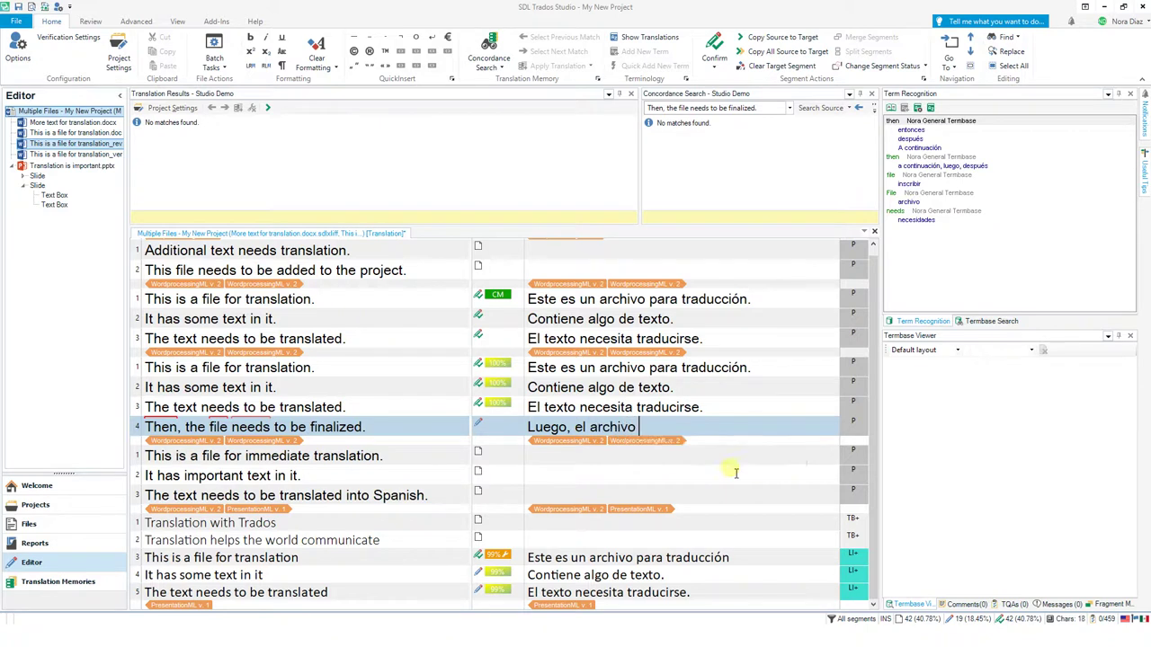
pyautogui.write('necesita finalizarse.')
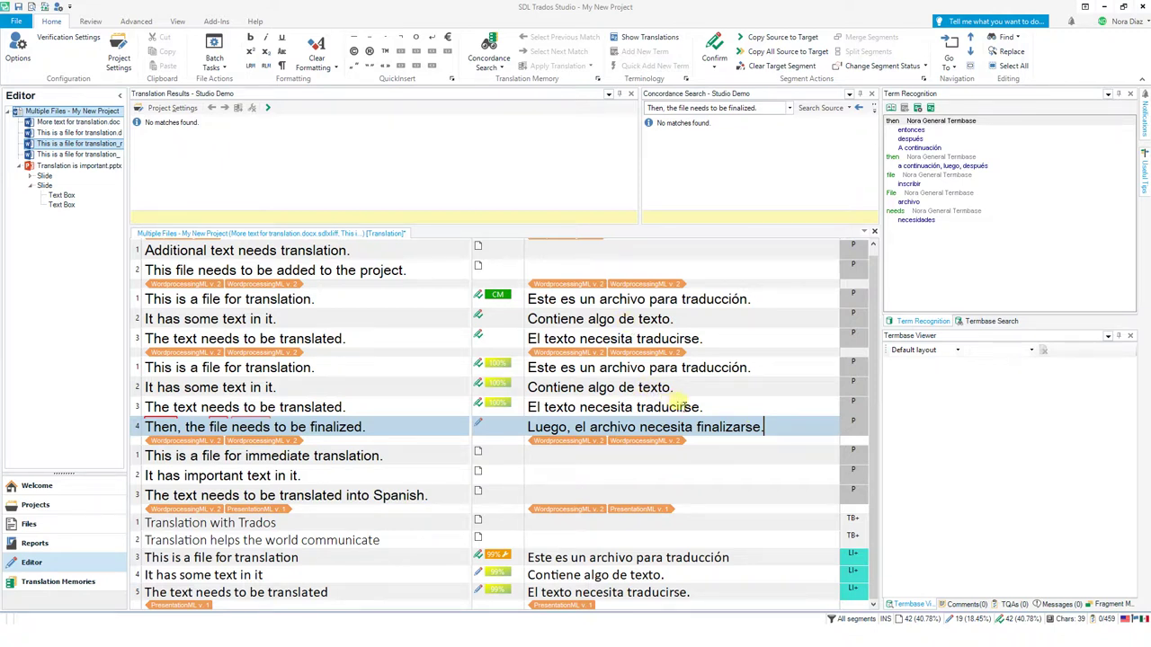
pyautogui.hotkey('ctrl', 'Return')
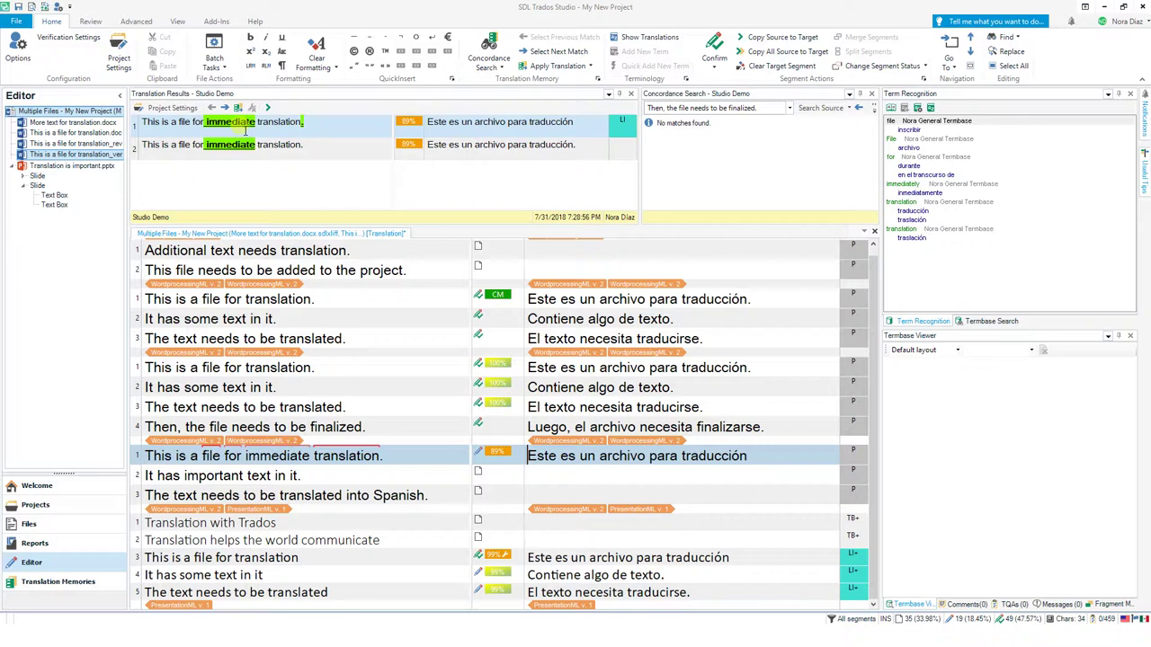
# Step: Complete the fuzzy match for "This is a file for immediate translation." with "inmediata.", confirm it, and revisit the segment to check its memory match
pyautogui.doubleClick(280, 456)
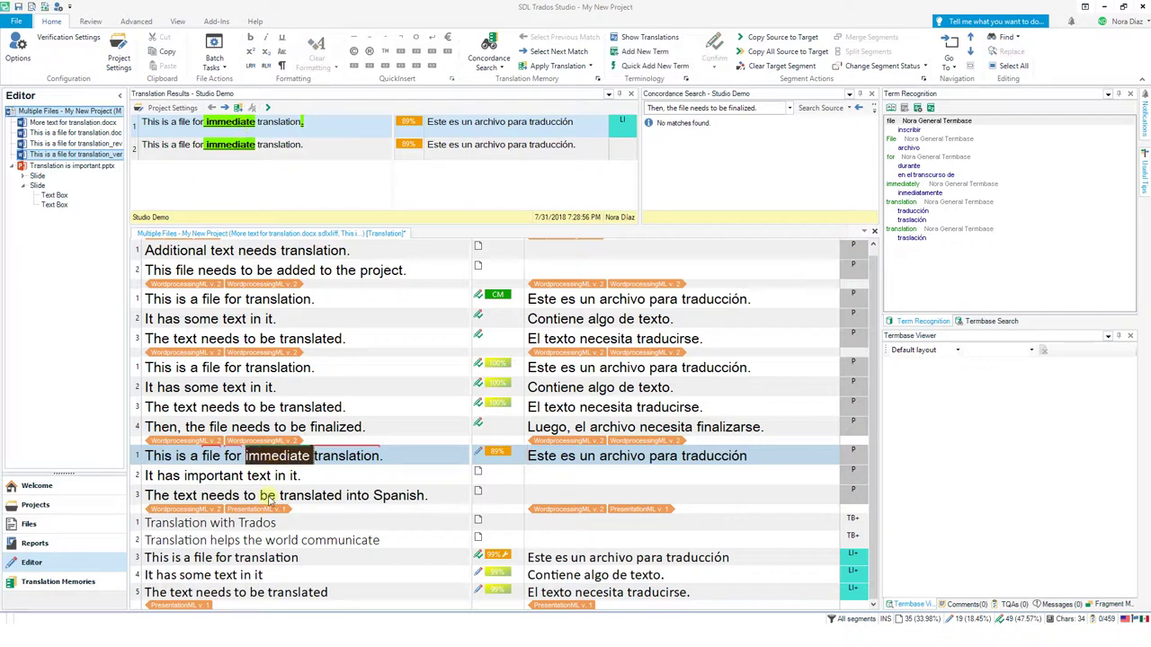
pyautogui.click(310, 127)
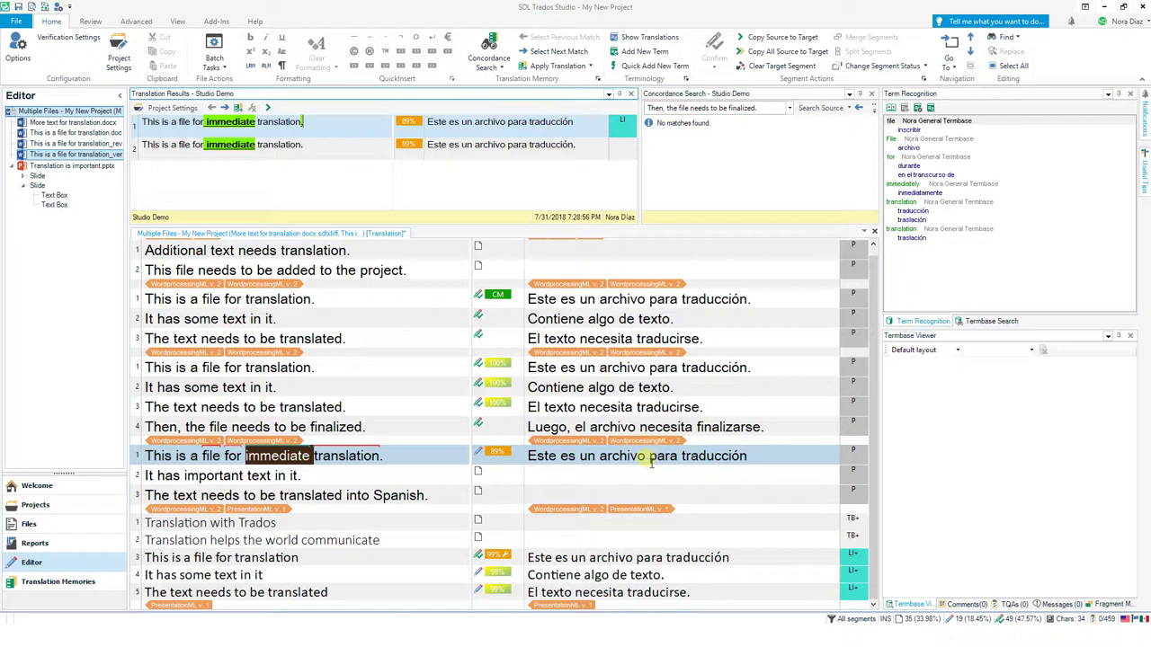
pyautogui.click(760, 461)
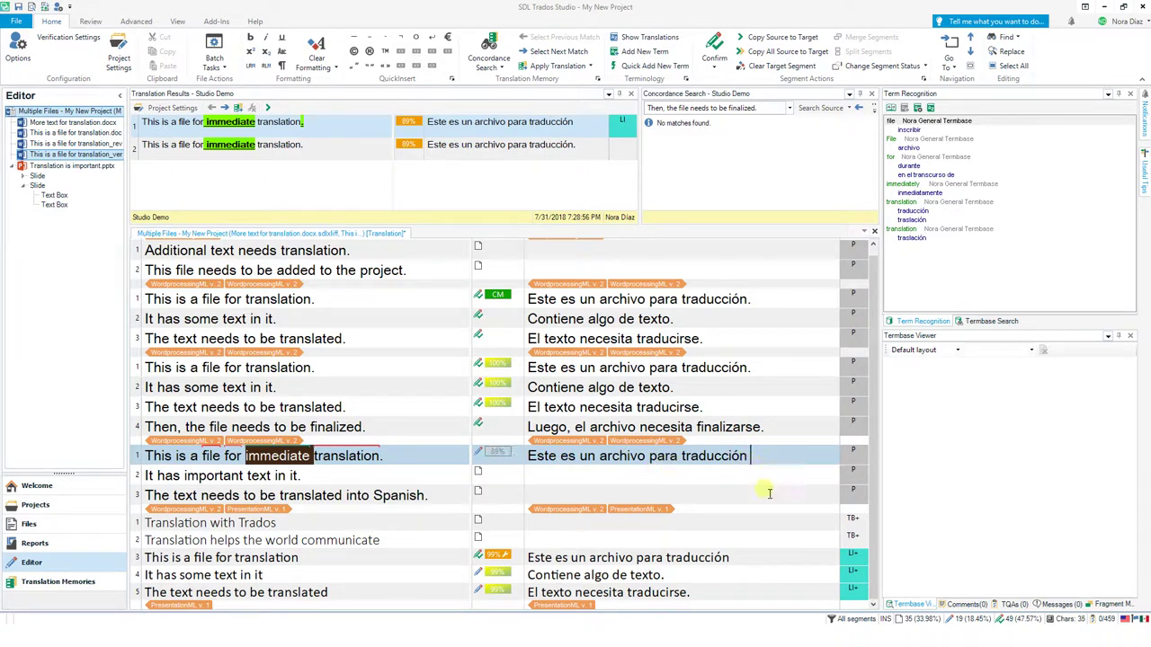
pyautogui.write('inme')
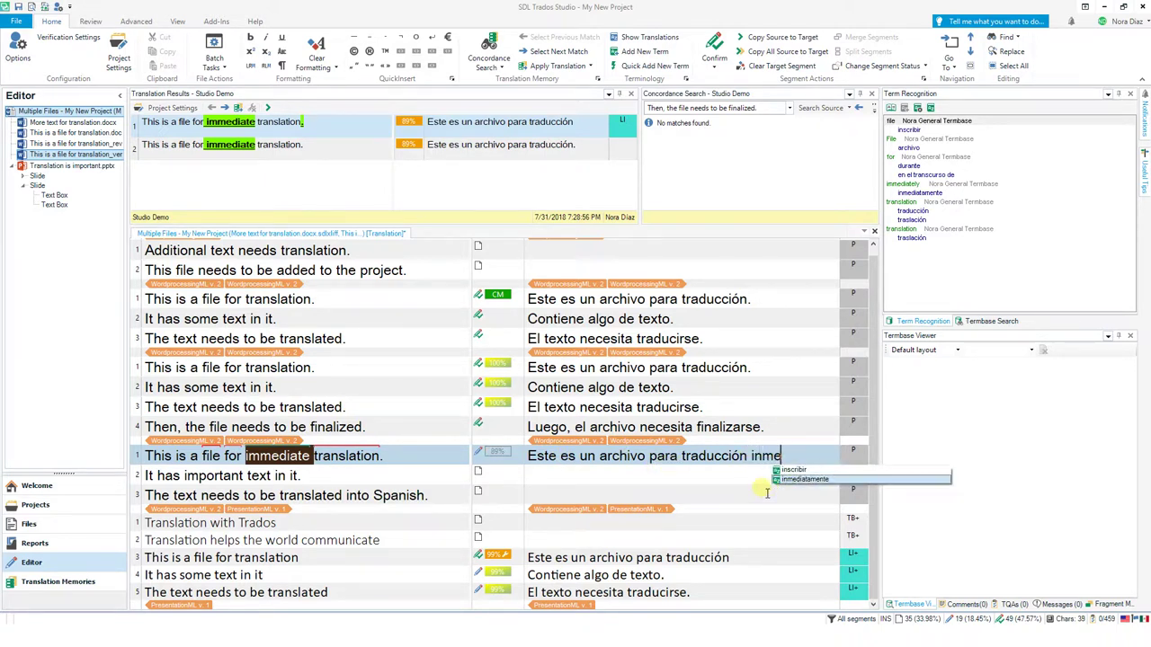
pyautogui.write('diata.')
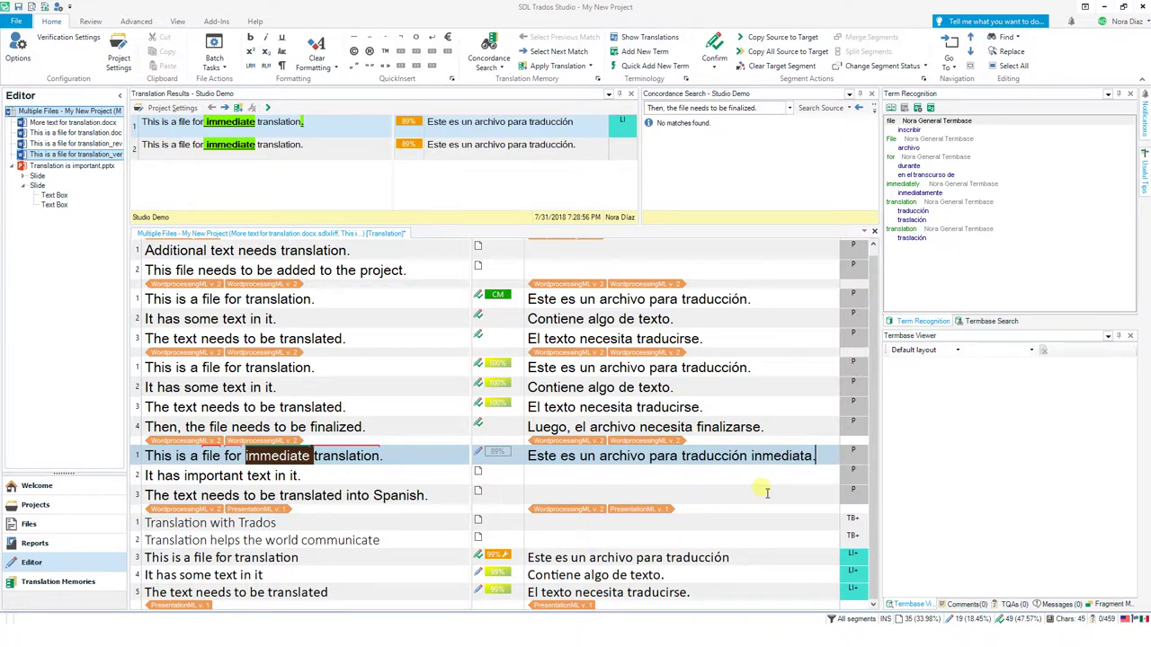
pyautogui.hotkey('ctrl', 'Return')
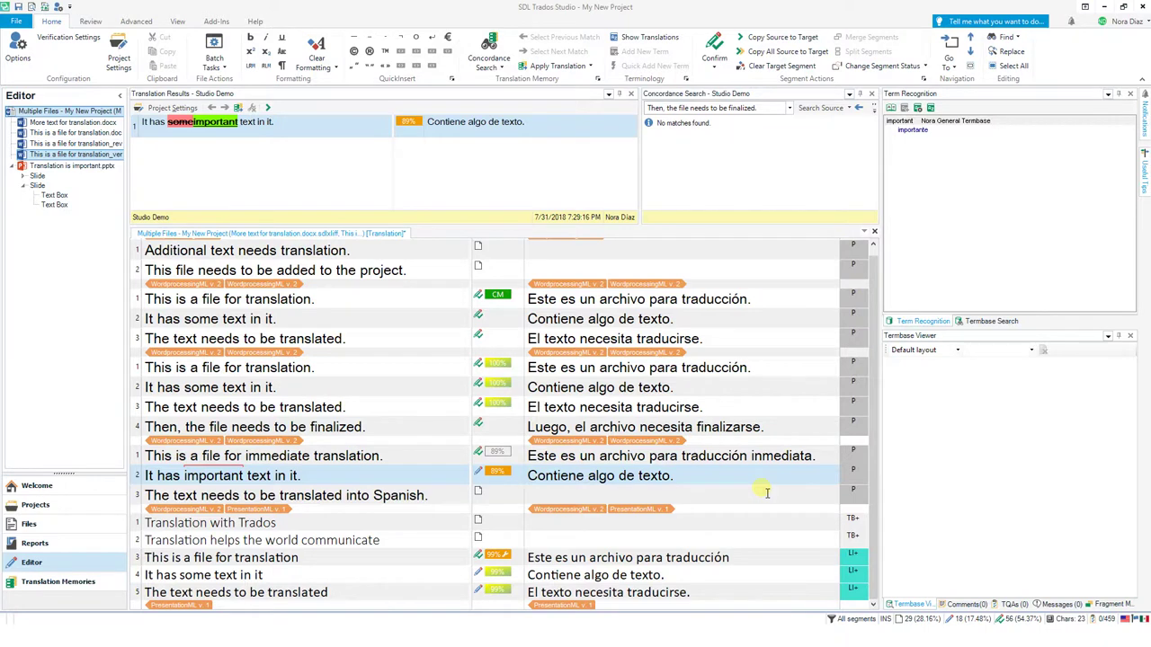
pyautogui.press('Up')
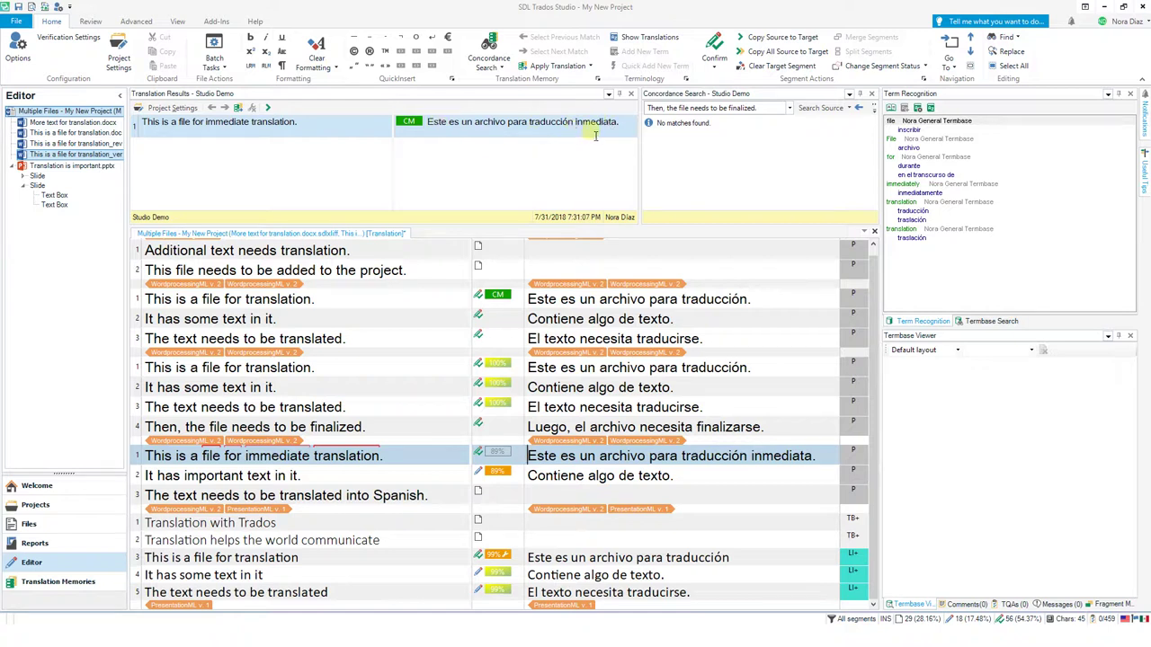
# Step: Edit the fuzzy match for "It has important text in it." to read "Contiene texto importante."
pyautogui.press('Down')
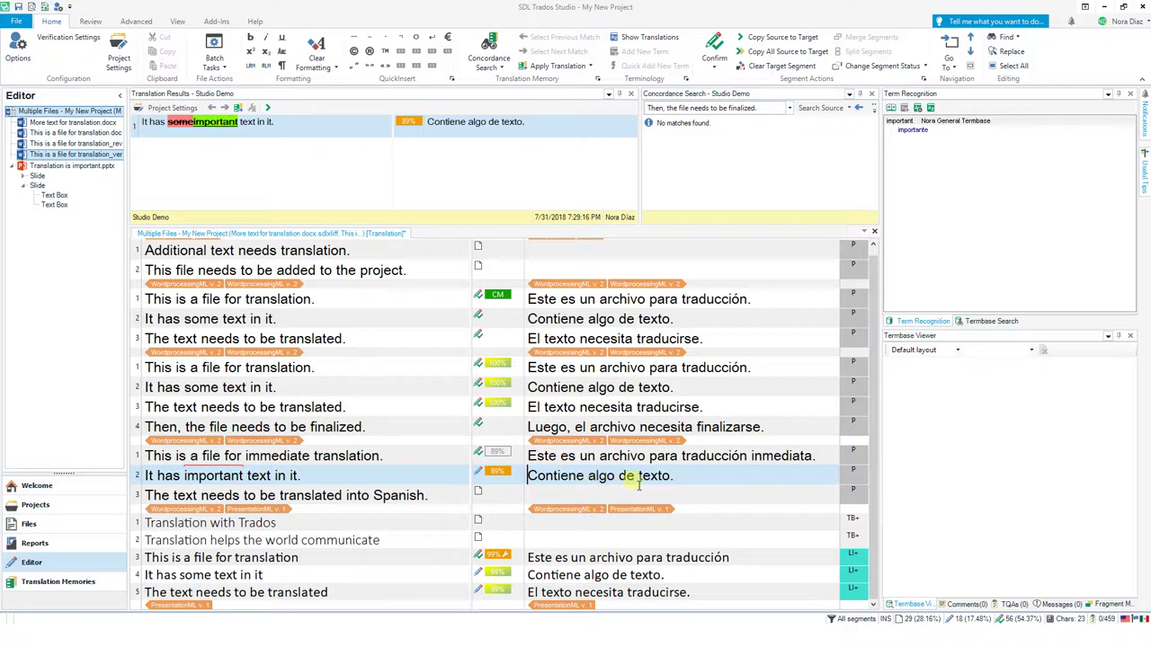
pyautogui.doubleClick(599, 475)
pyautogui.hotkey('ctrl', 'shift', 'Right')
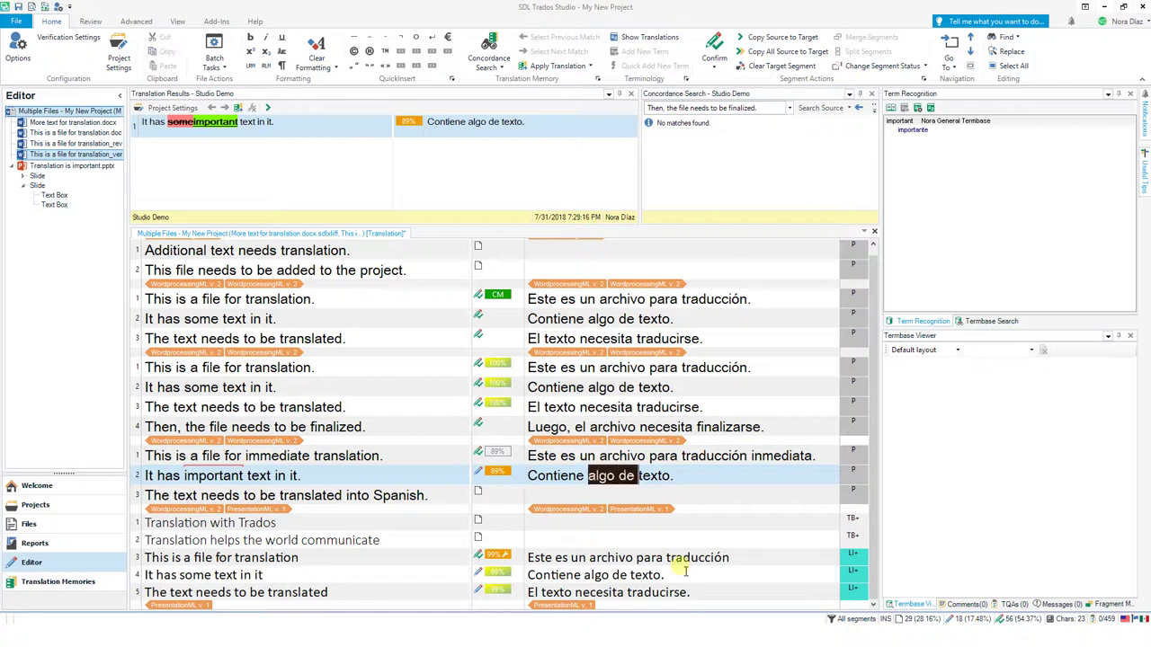
pyautogui.press('Delete')
pyautogui.hotkey('ctrl', 'Right')
pyautogui.write('impor')
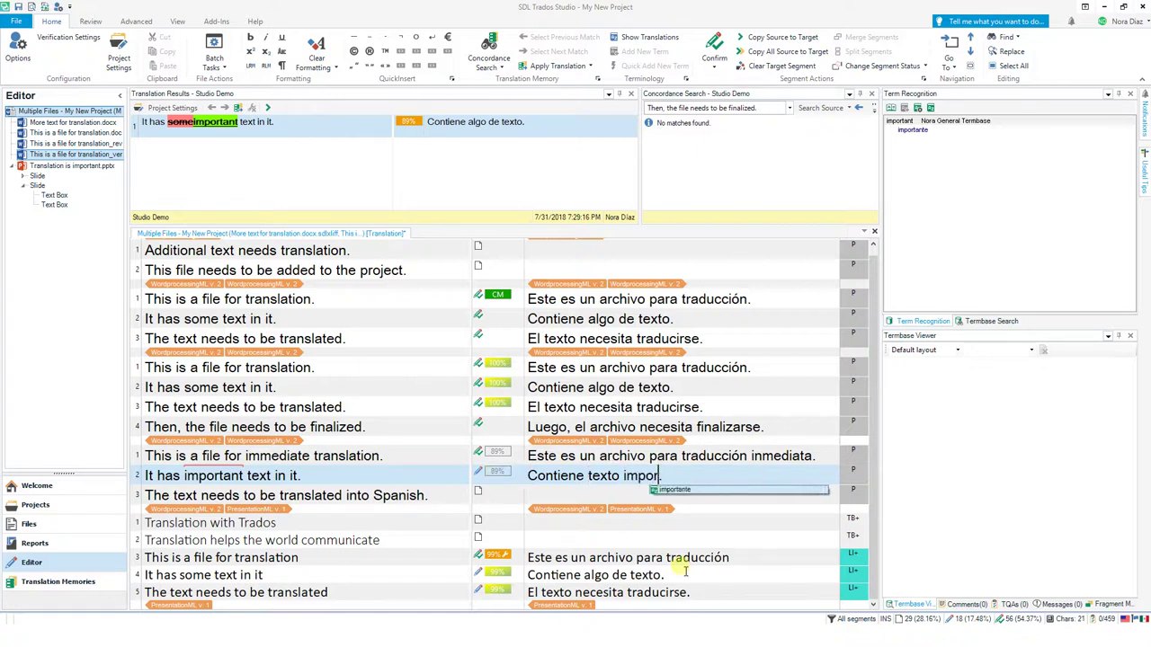
pyautogui.write('tante')
pyautogui.press('Escape')
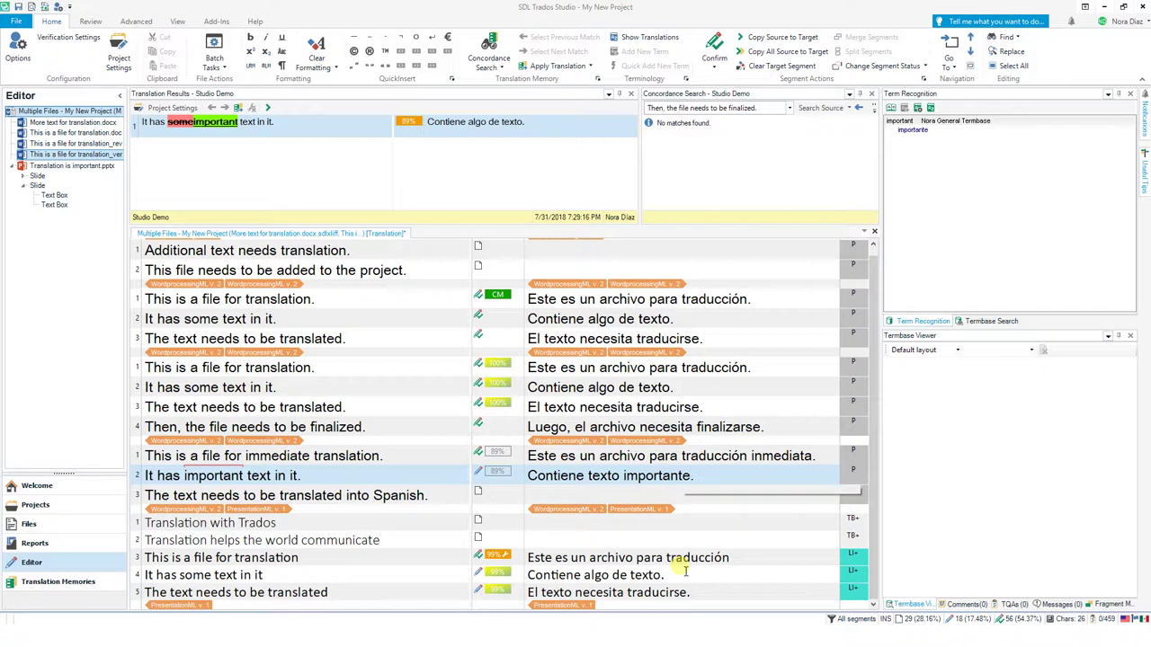
# Step: Replace the word "importante" in that segment's translation with the termbase suggestion offered by AutoSuggest
pyautogui.hotkey('ctrl', 'shift', 'Left')
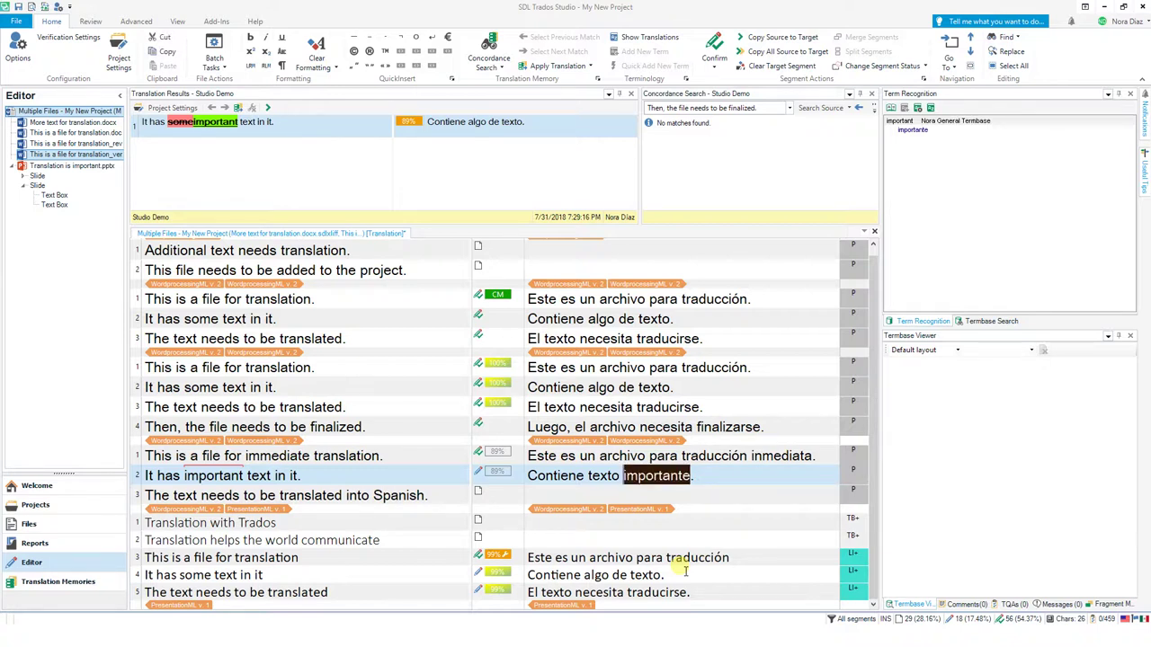
pyautogui.write('im')
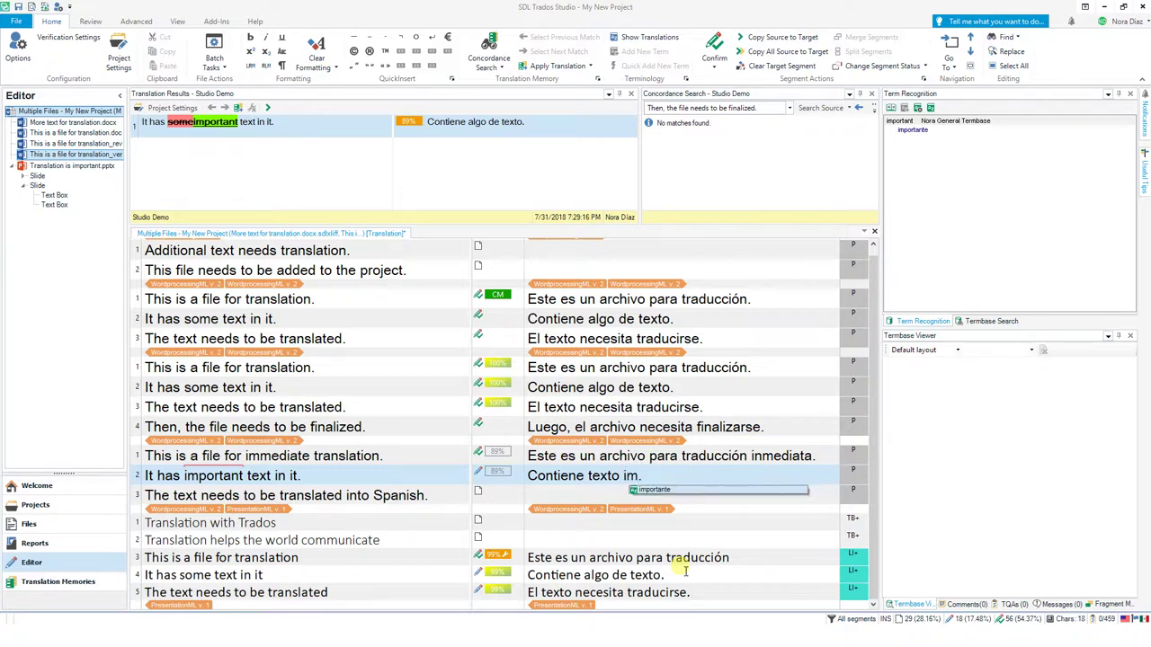
pyautogui.press('BackSpace')
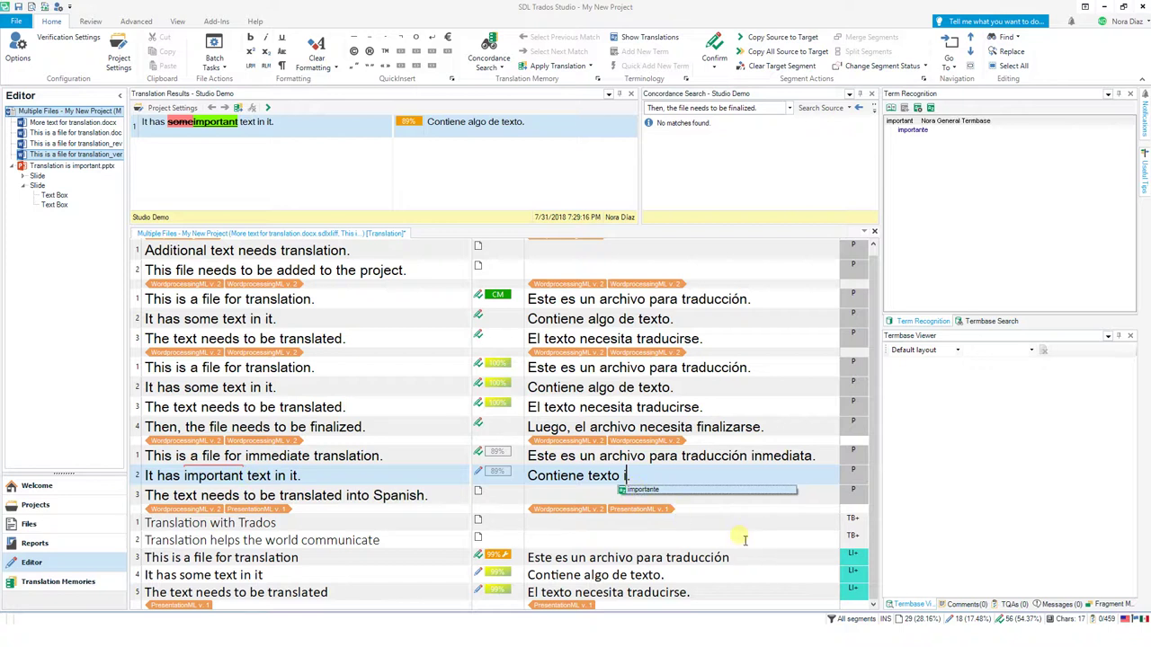
pyautogui.press('Return')
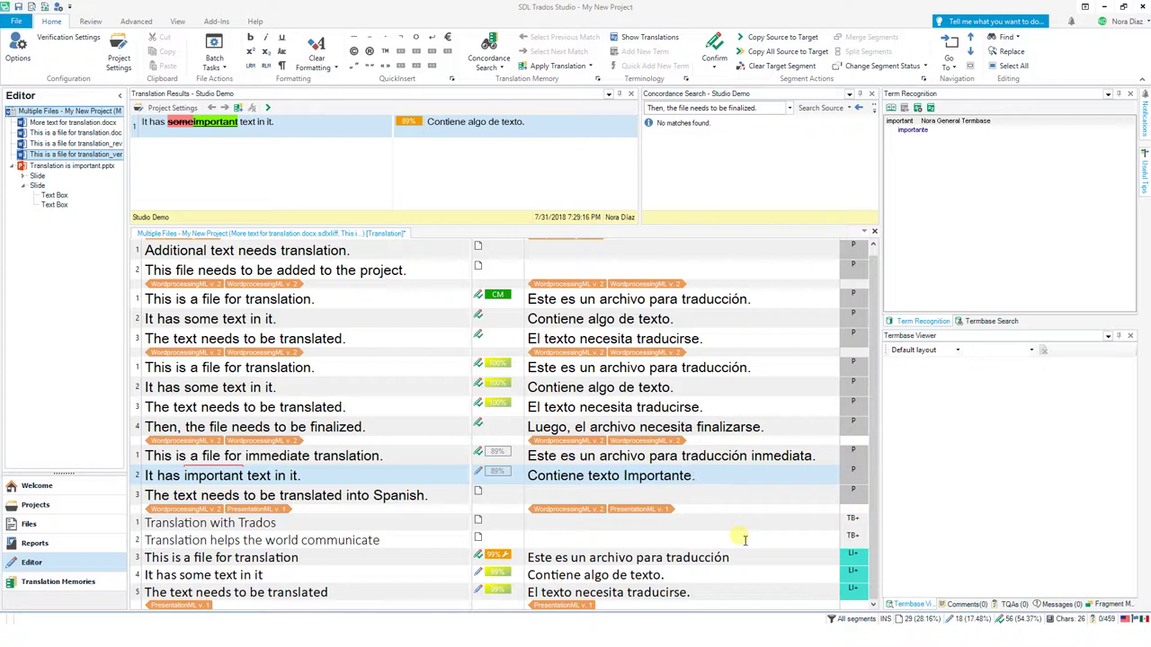
# Step: Lowercase the first letter of "Importante" in the translation of "It has important text in it." and confirm the segment
pyautogui.hotkey('ctrl', 'Left')
pyautogui.hotkey('shift', 'Right')
pyautogui.write('i')
pyautogui.hotkey('ctrl', 'Return')
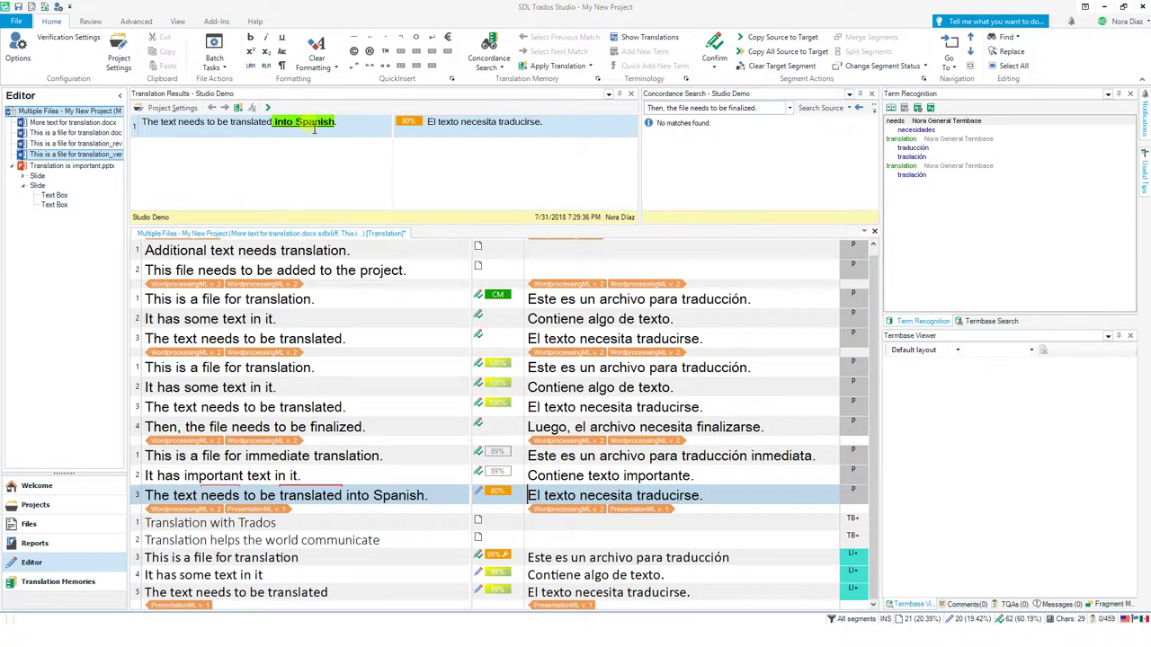
# Step: Complete the fuzzy match for "The text needs to be translated into Spanish." with "al español." and confirm the segment
pyautogui.click(703, 499)
pyautogui.write('al espa')
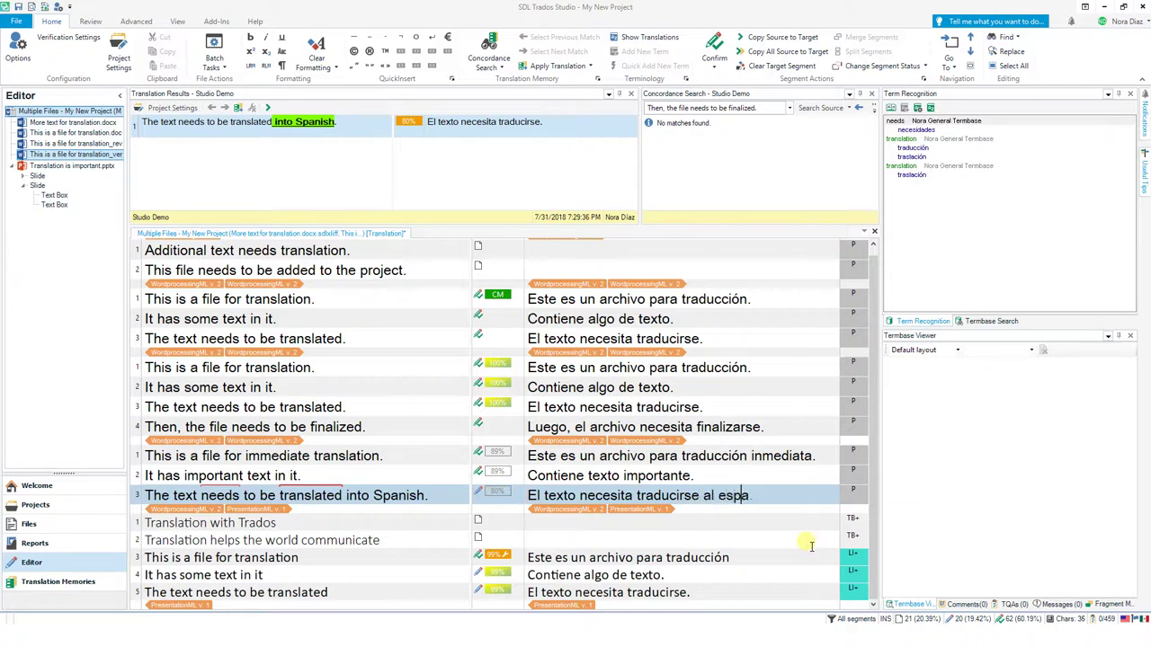
pyautogui.write('ñol.')
pyautogui.hotkey('ctrl', 'Return')
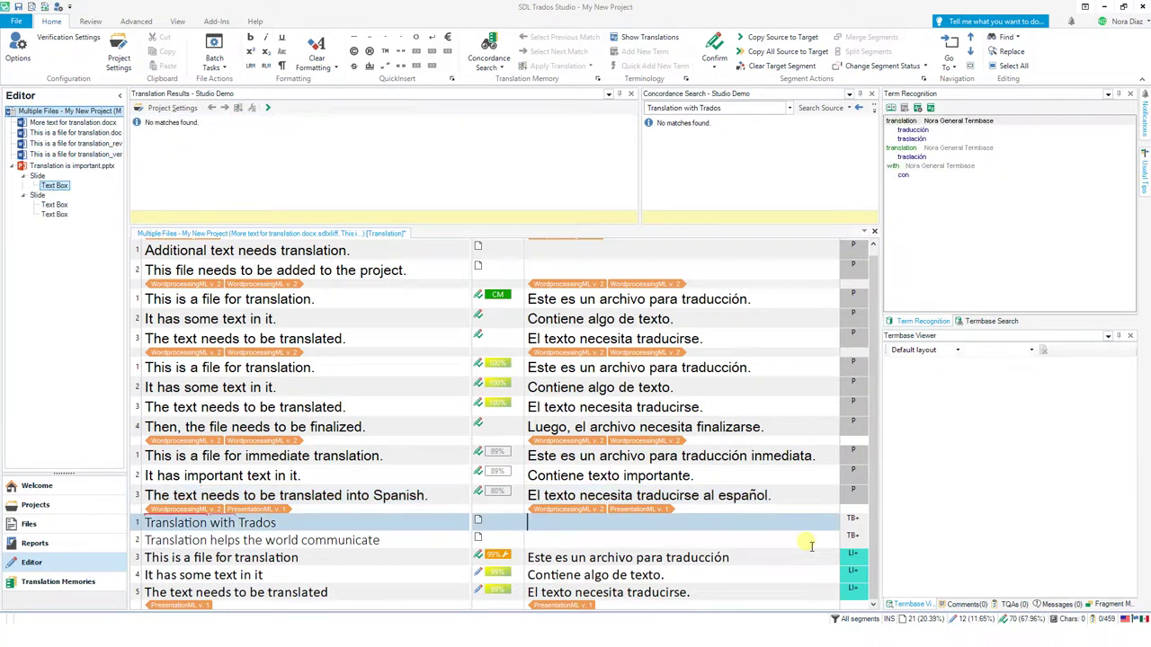
# Step: Return to the segment ending in "into Spanish." and add "Spanish" with its translation "español" to the termbase as a new term
pyautogui.press('Up')
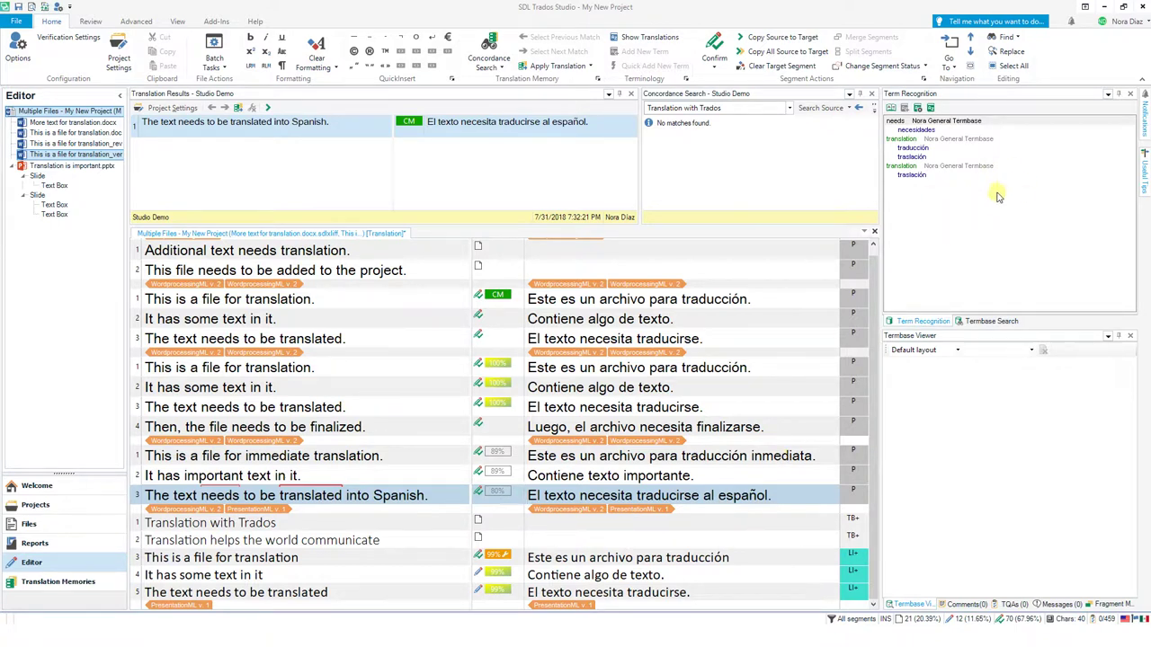
pyautogui.doubleClick(756, 497)
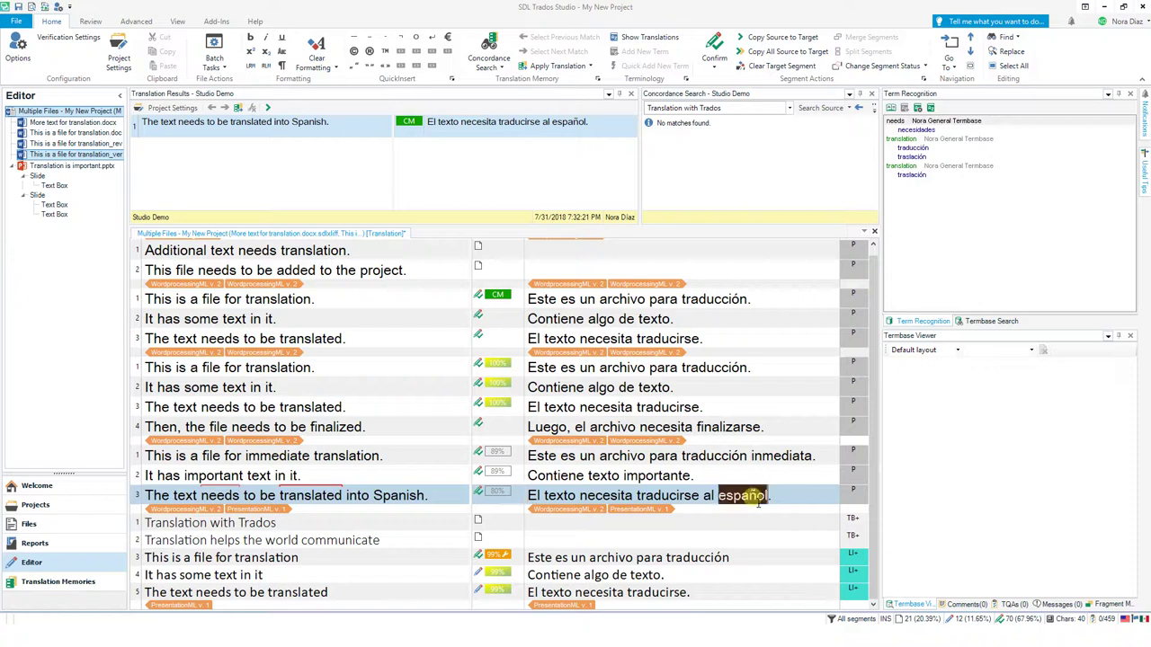
pyautogui.doubleClick(394, 496)
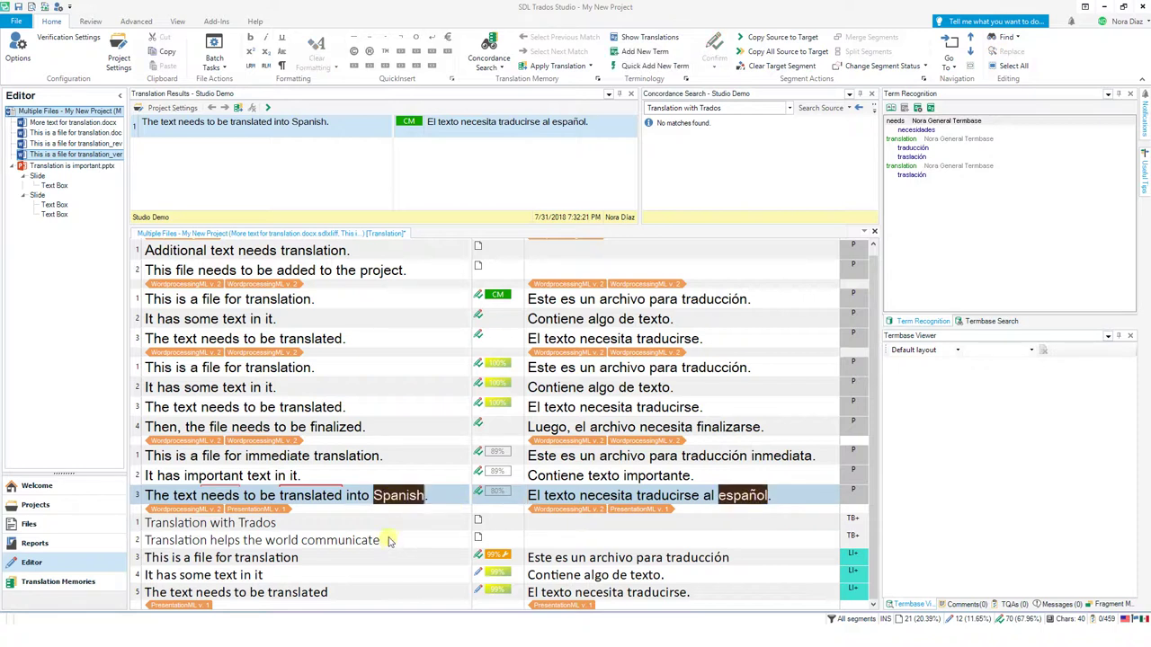
pyautogui.rightClick(744, 495)
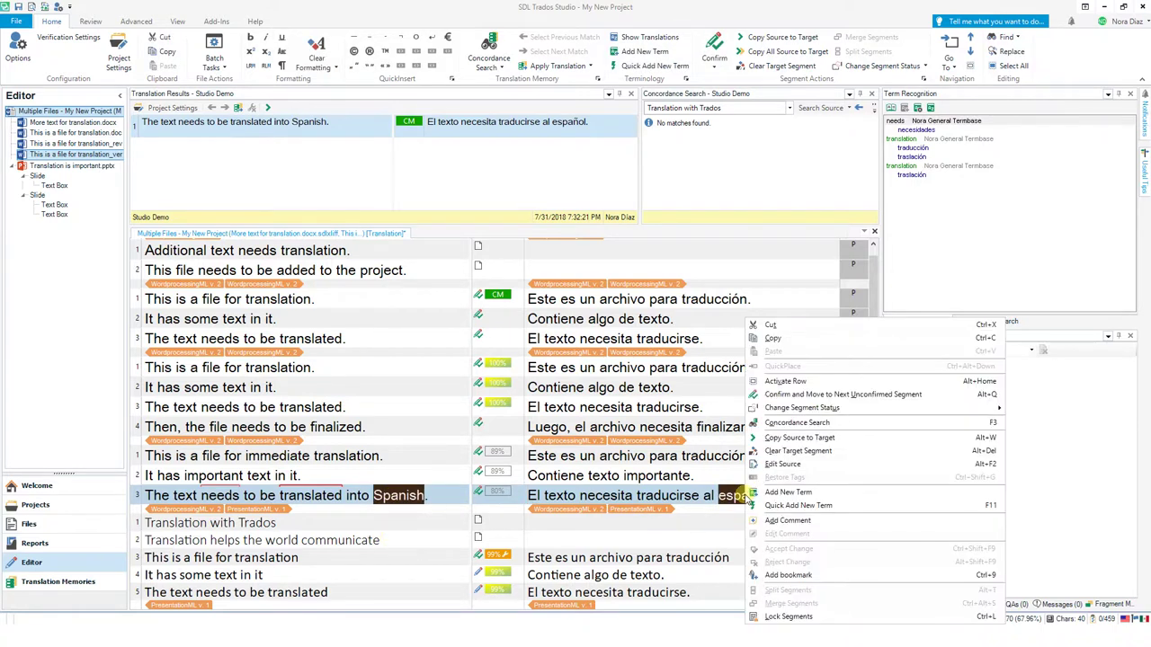
pyautogui.click(795, 492)
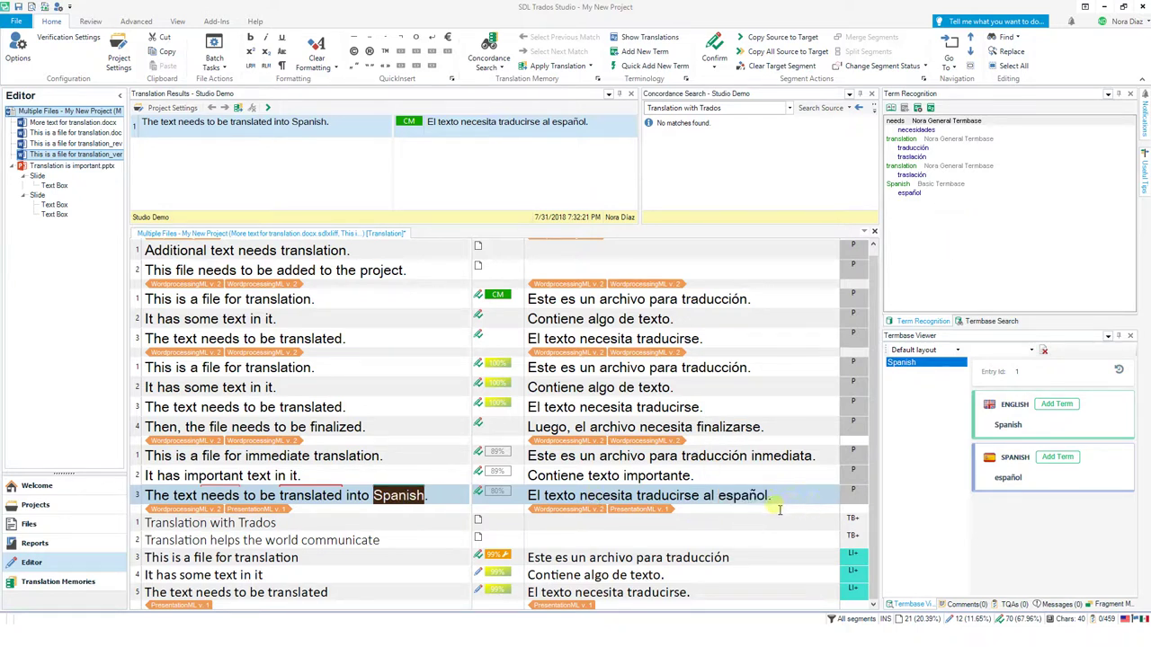
# Step: Test AutoSuggest for the new term with an extra "e" after the translation, remove the letter, and confirm the segment again
pyautogui.write('e')
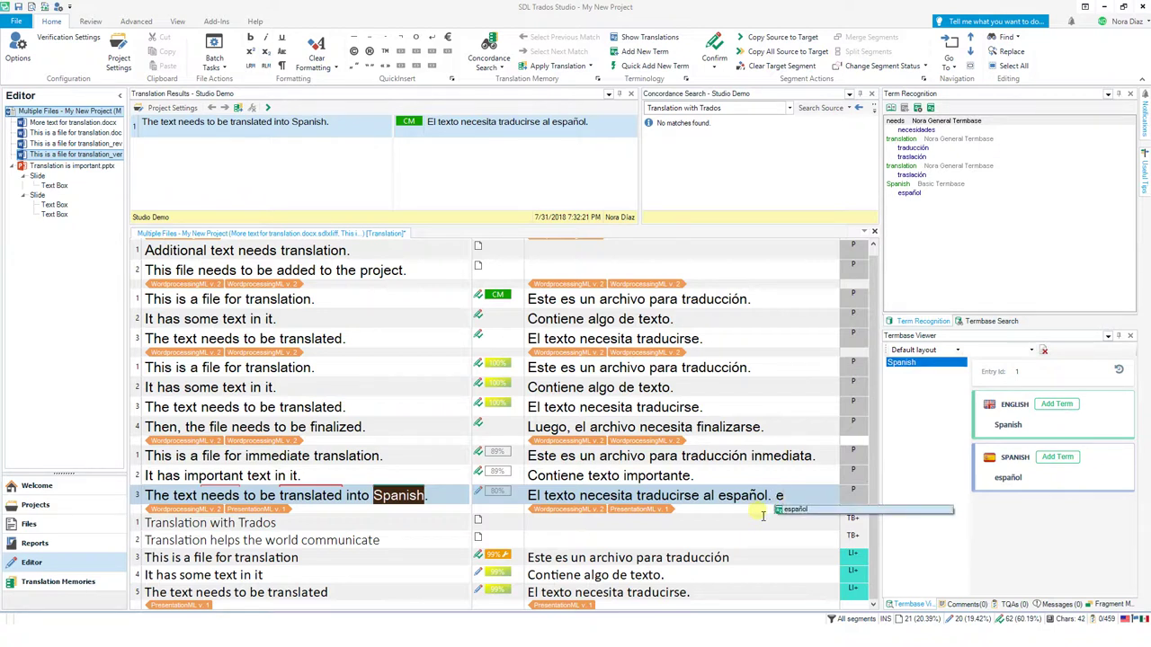
pyautogui.press('BackSpace')
pyautogui.press('BackSpace')
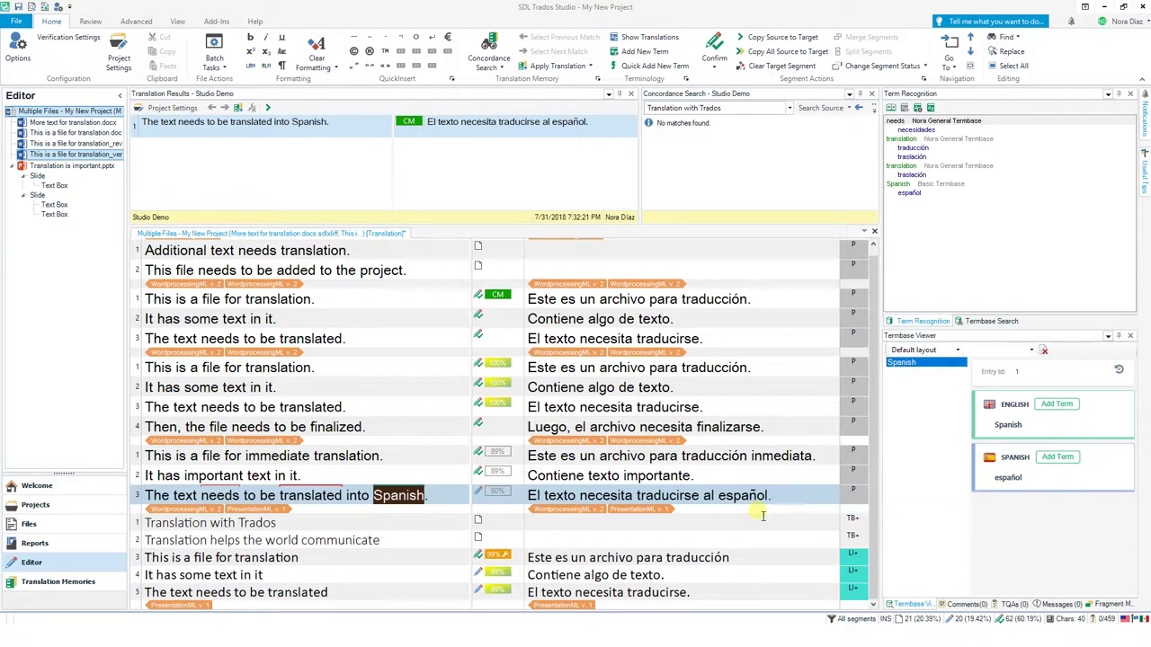
pyautogui.hotkey('ctrl', 'Return')
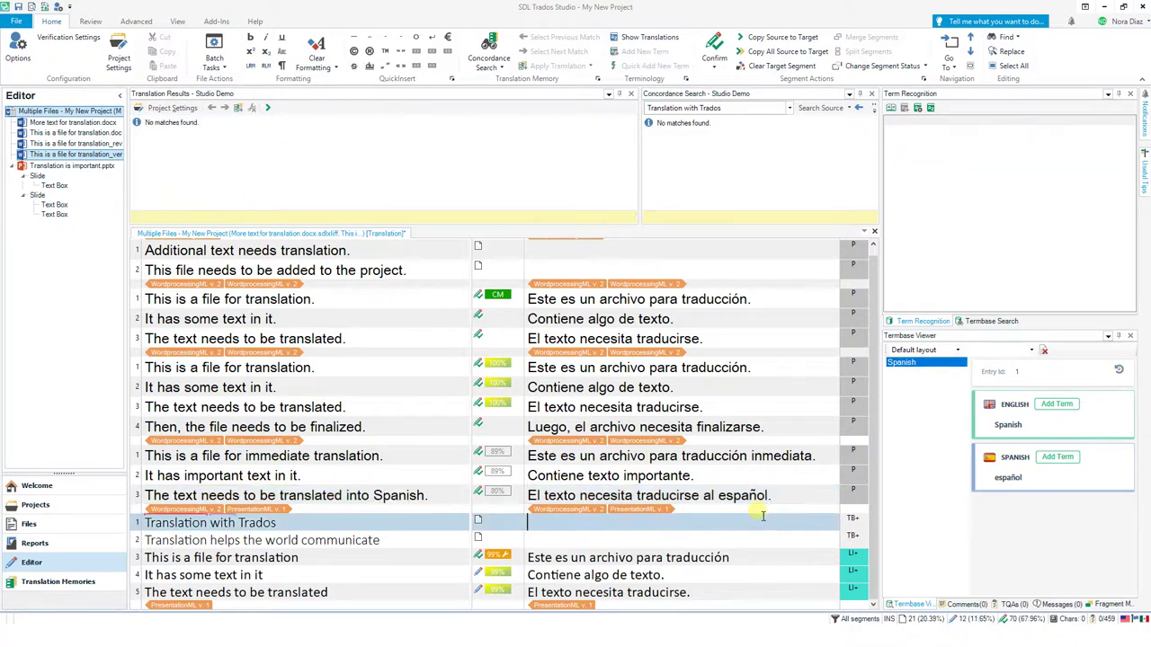
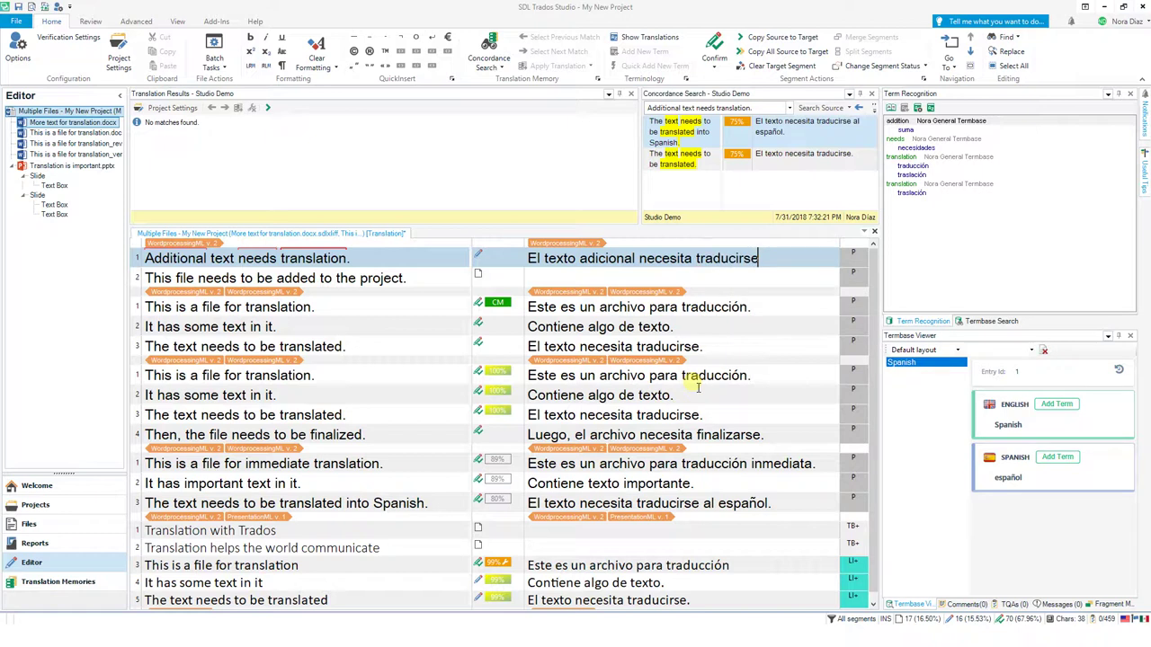
# Step: End the translation of "Additional text needs translation." with a period, translate the next segment as "Este archivo necesita agregarse al proyecto.", and confirm both
pyautogui.write('.')
pyautogui.press('Down')
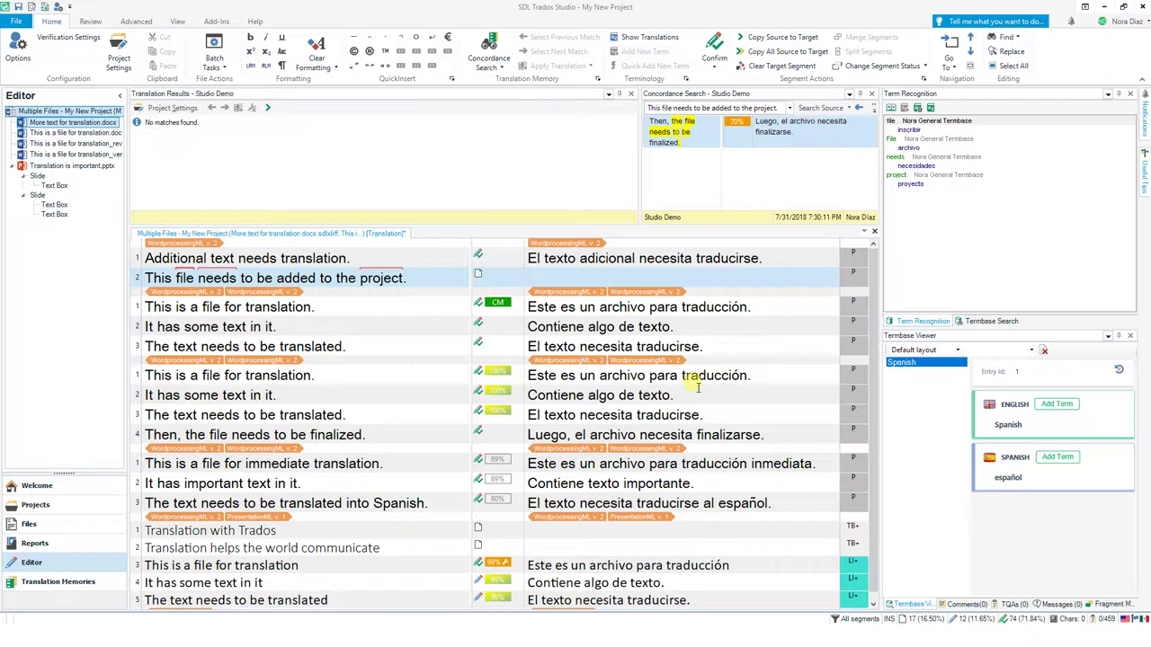
pyautogui.write('Este a')
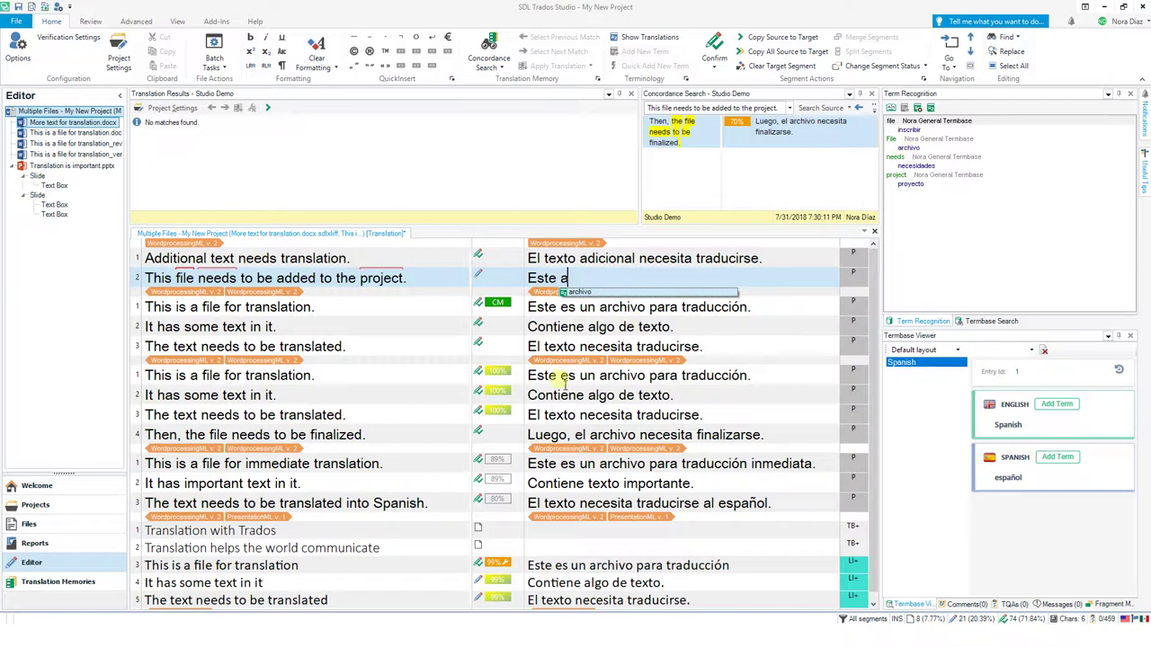
pyautogui.press('Return')
pyautogui.write('necesita ')
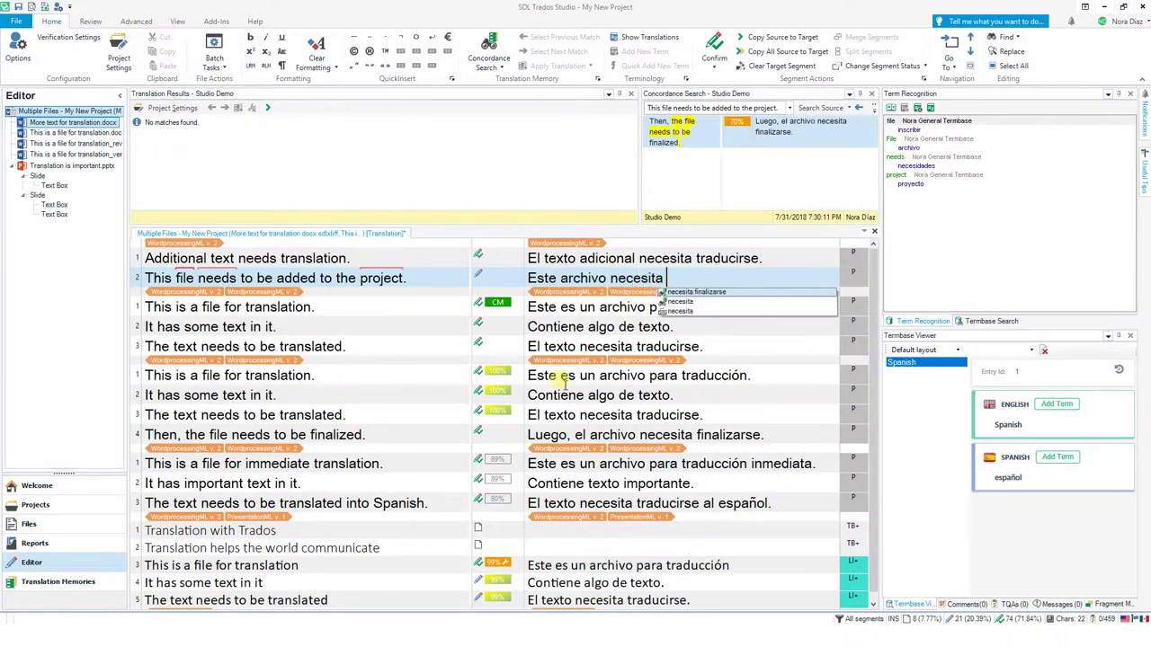
pyautogui.write('agregarse ')
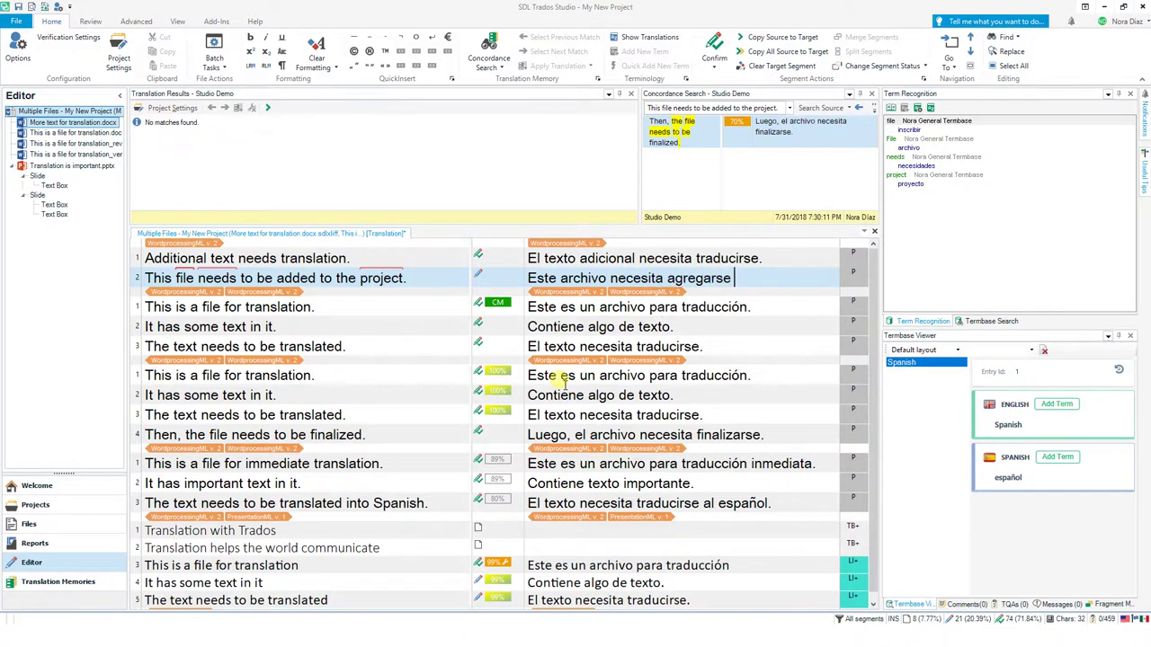
pyautogui.write('al proyecto')
pyautogui.press('Return')
pyautogui.write('.')
pyautogui.hotkey('ctrl', 'Return')
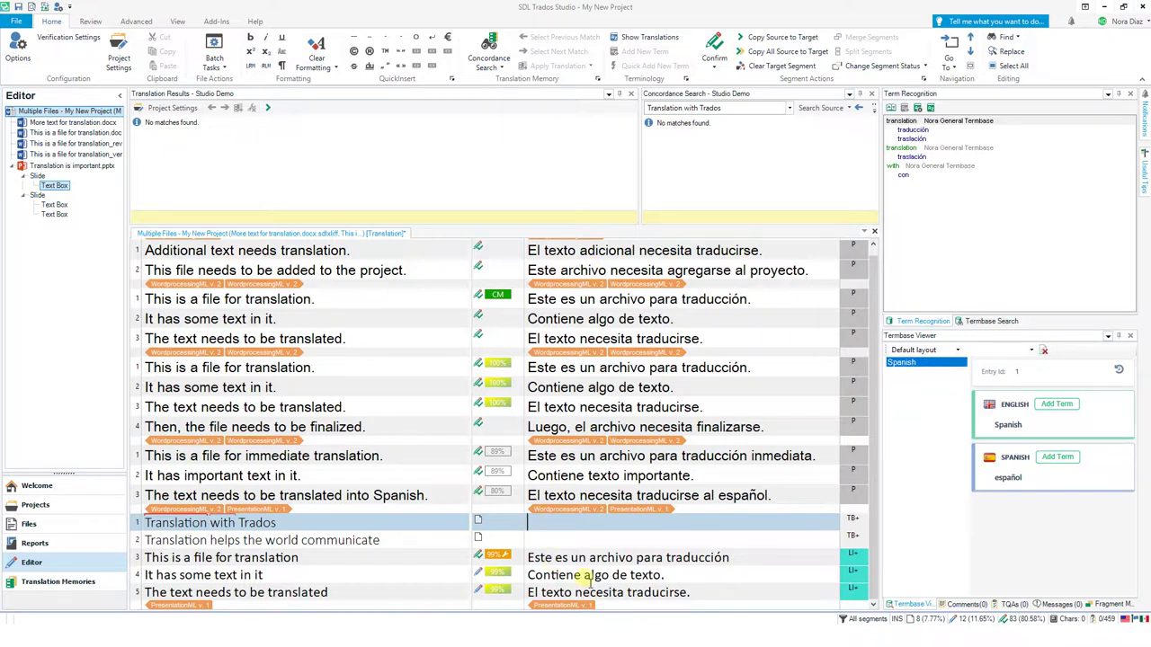
# Step: Translate "Translation with Trados" as "Traducción con Trados", taking "Traducción" from AutoSuggest, and confirm the segment
pyautogui.write('Tra')
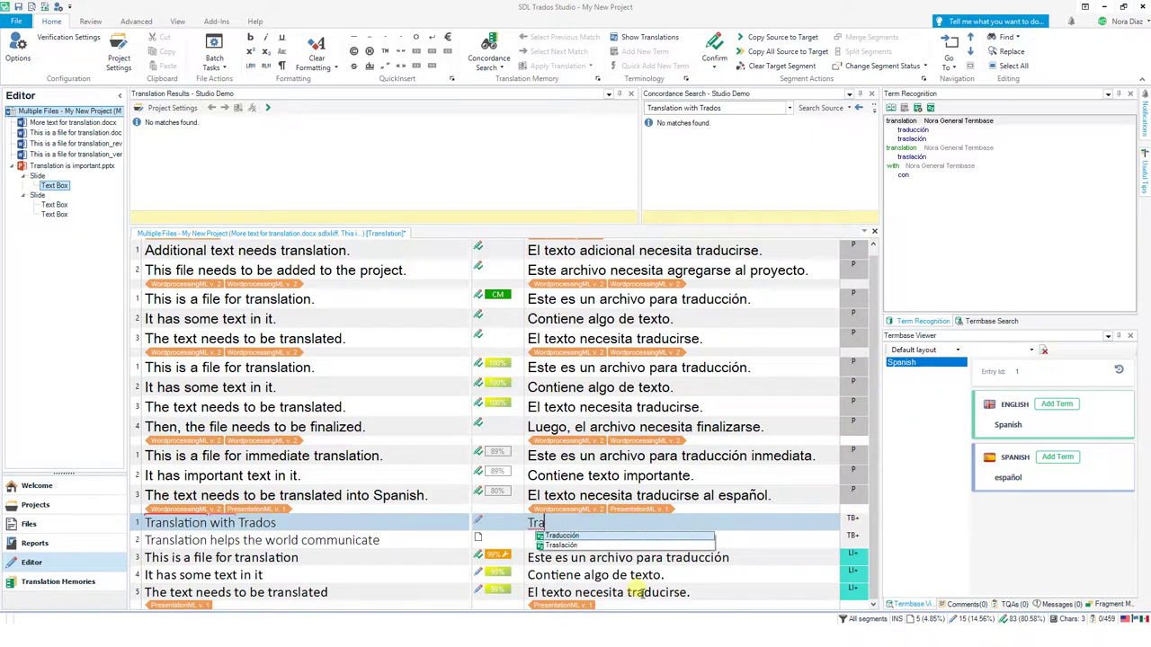
pyautogui.press('Return')
pyautogui.write('con Trados')
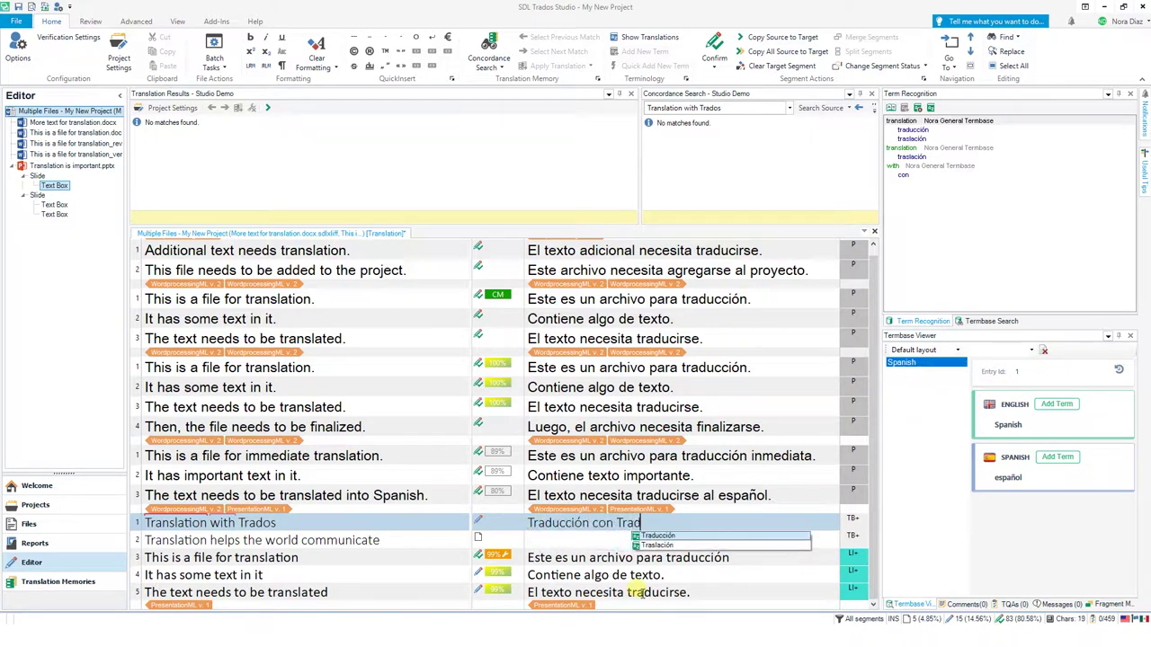
pyautogui.hotkey('ctrl', 'Return')
# Step: Translate "Translation helps the world communicate" as "La traducción ayuda al mundo a comunicarse", accepting the suggested term "traducción", and confirm the segment
pyautogui.write('La tra')
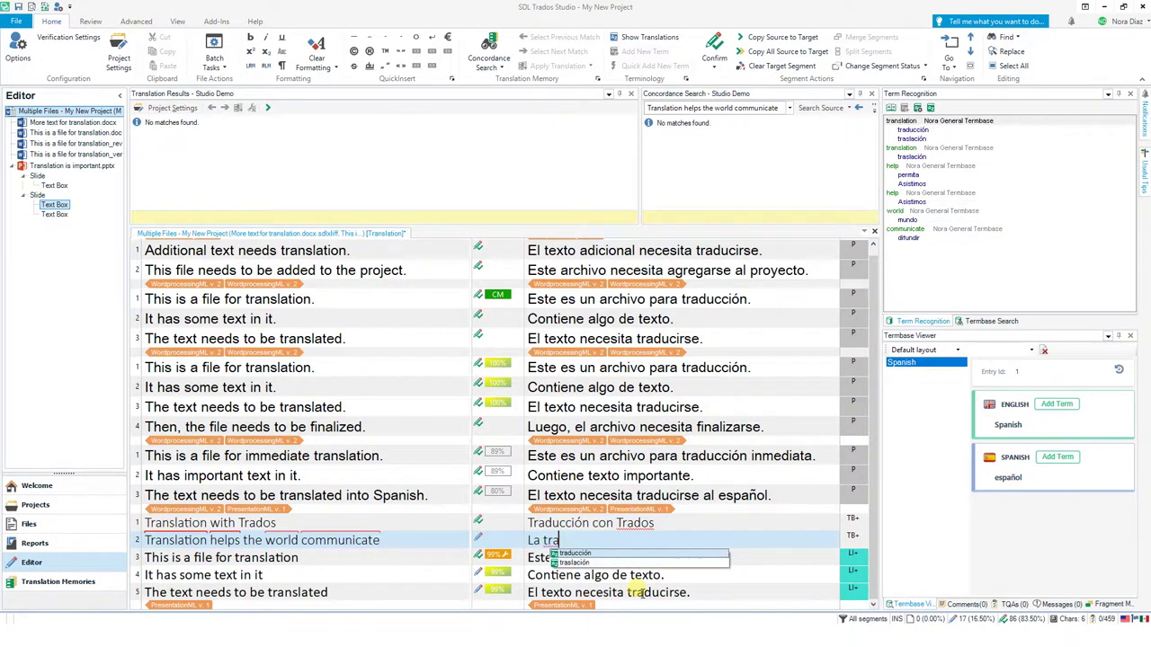
pyautogui.press('Return')
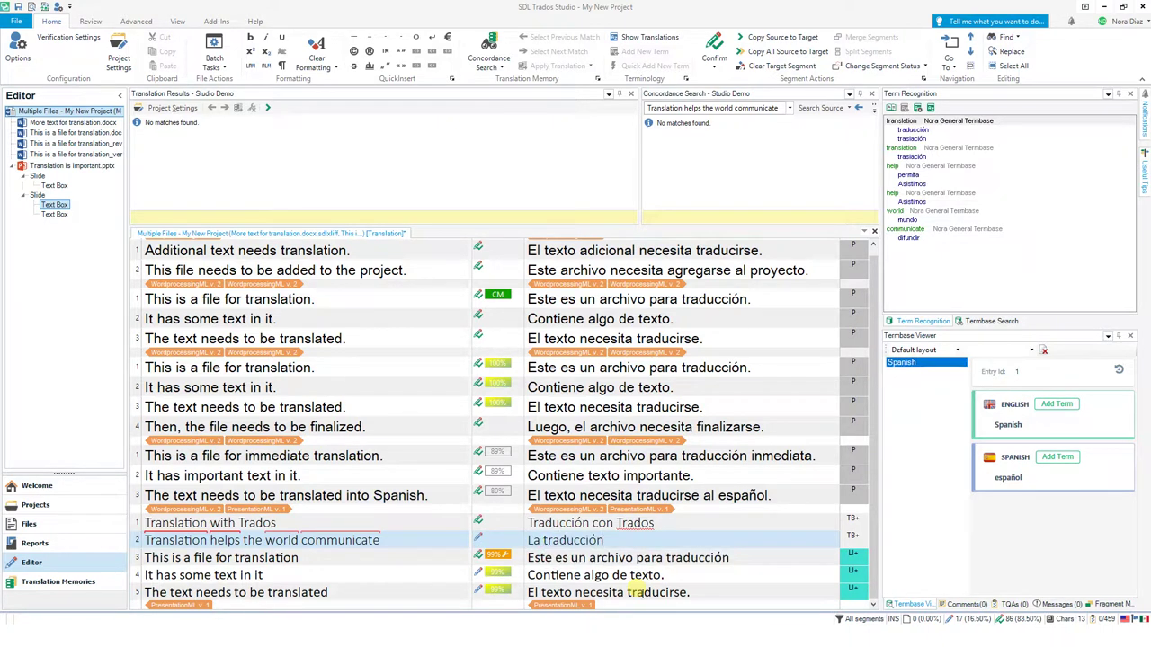
pyautogui.write('ayuda al mundo a comunicarse')
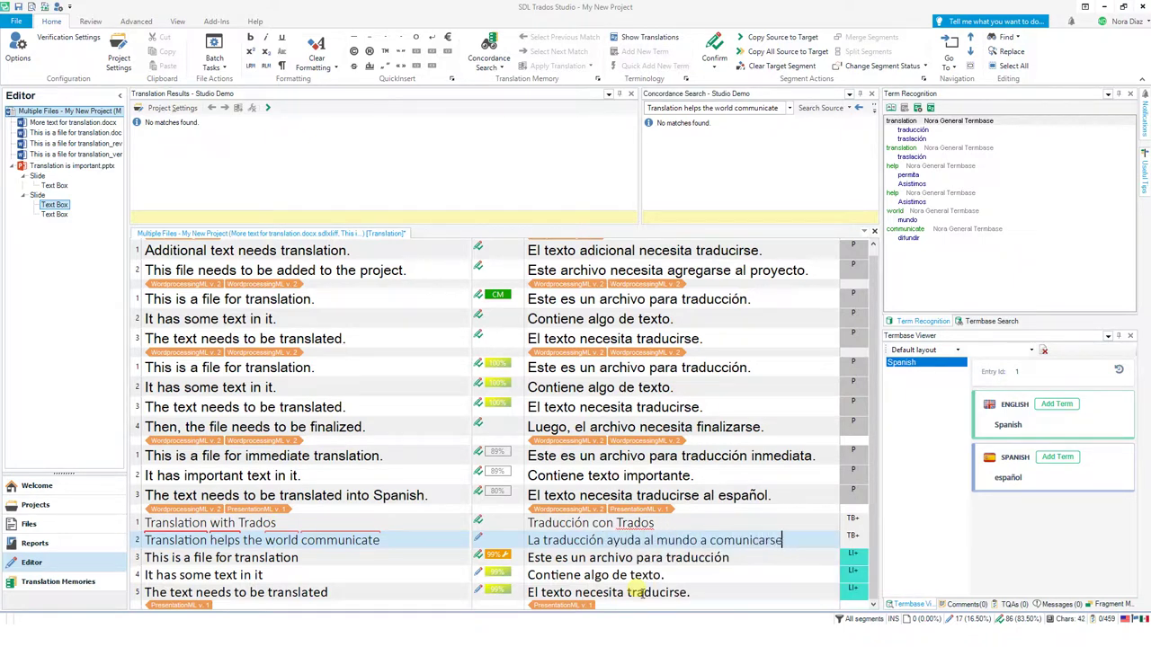
pyautogui.hotkey('ctrl', 'Return')
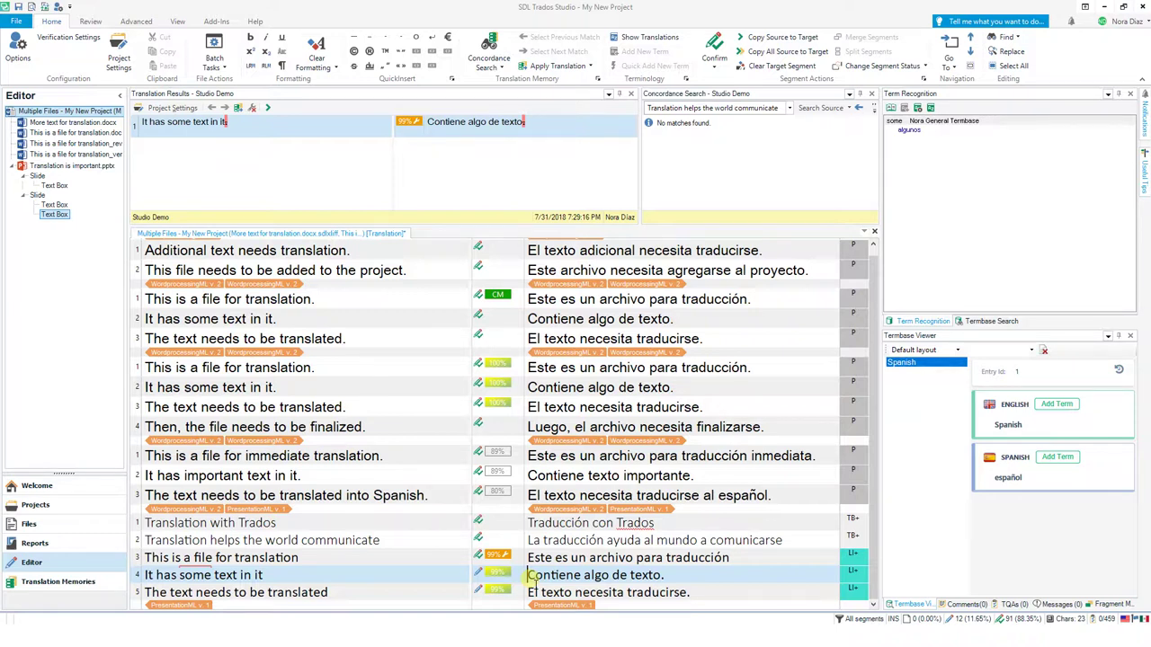
# Step: Undo the auto-propagated translations in the last two segments of the presentation
pyautogui.hotkey('ctrl', 'z')
pyautogui.hotkey('ctrl', 'z')
pyautogui.hotkey('ctrl', 'z')
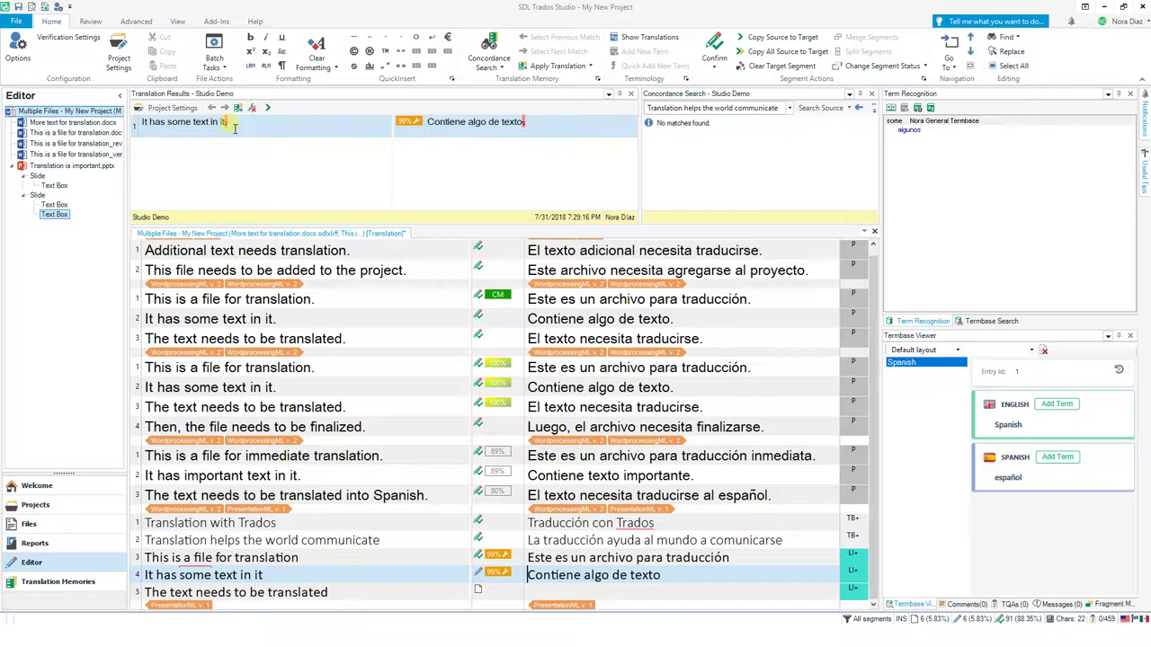
# Step: Confirm the repaired memory matches "Contiene algo de texto" and "El texto necesita traducirse" in the presentation's last two segments
pyautogui.click(686, 578)
pyautogui.hotkey('ctrl', 'Return')
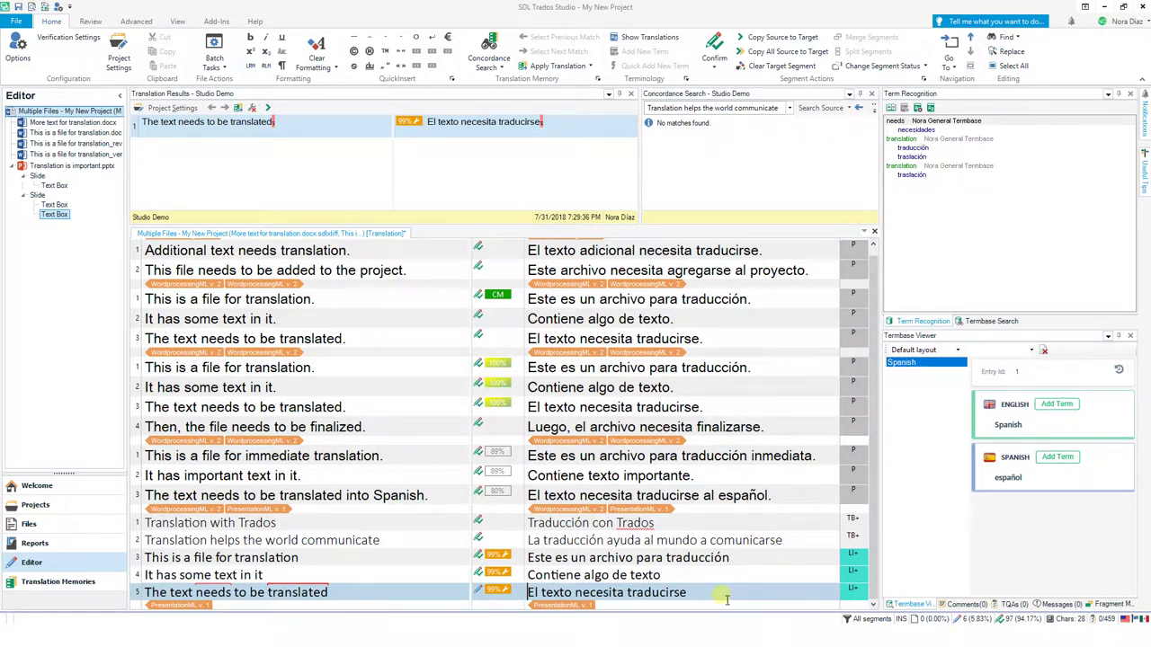
pyautogui.hotkey('ctrl', 'Return')
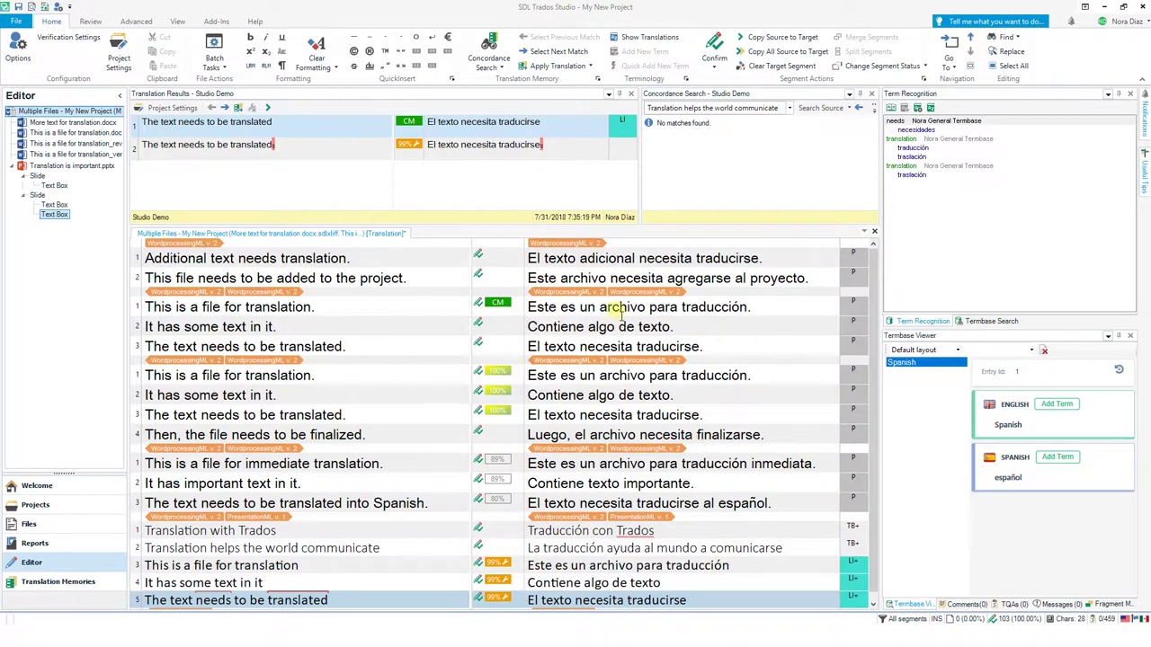
pyautogui.moveTo(493, 380)
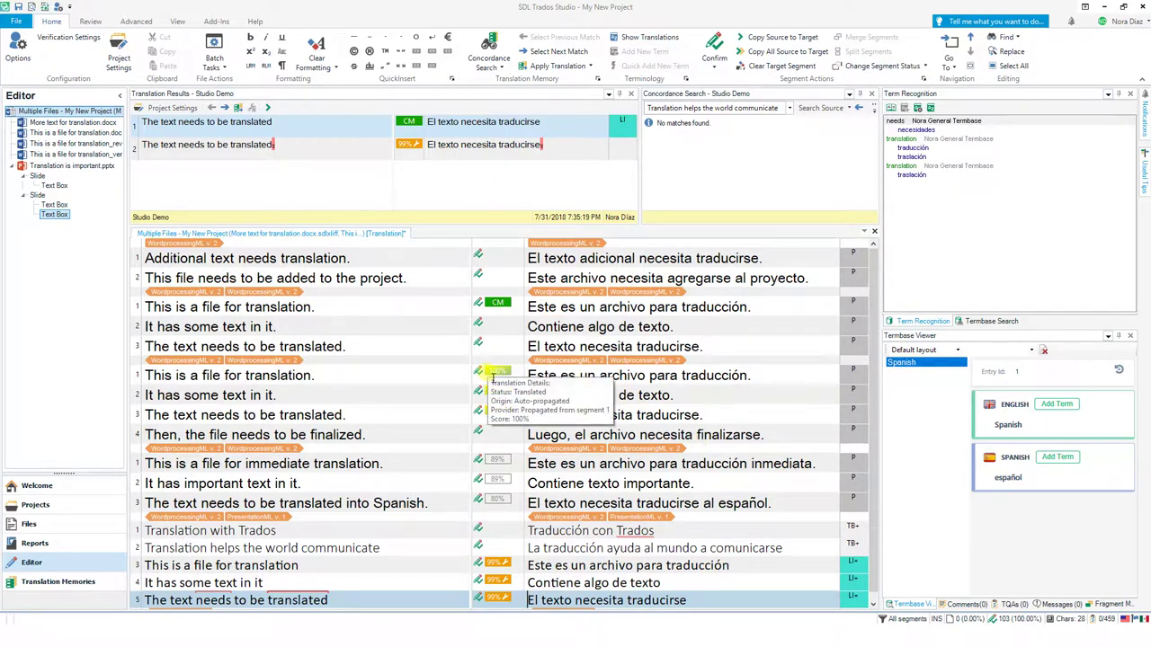